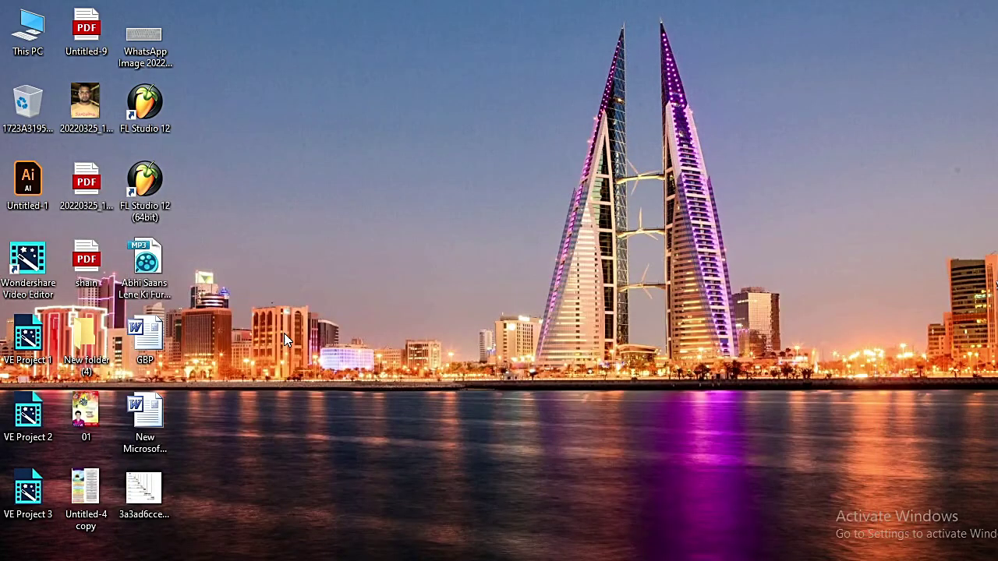
{"action": "double_click", "coordinate": [39, 40]}
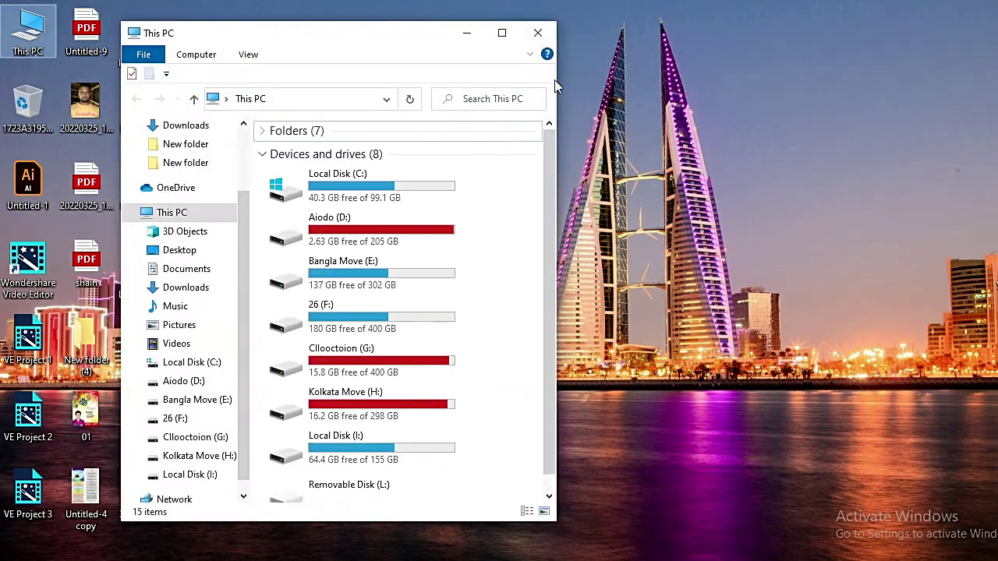
{"action": "left_click", "coordinate": [501, 35]}
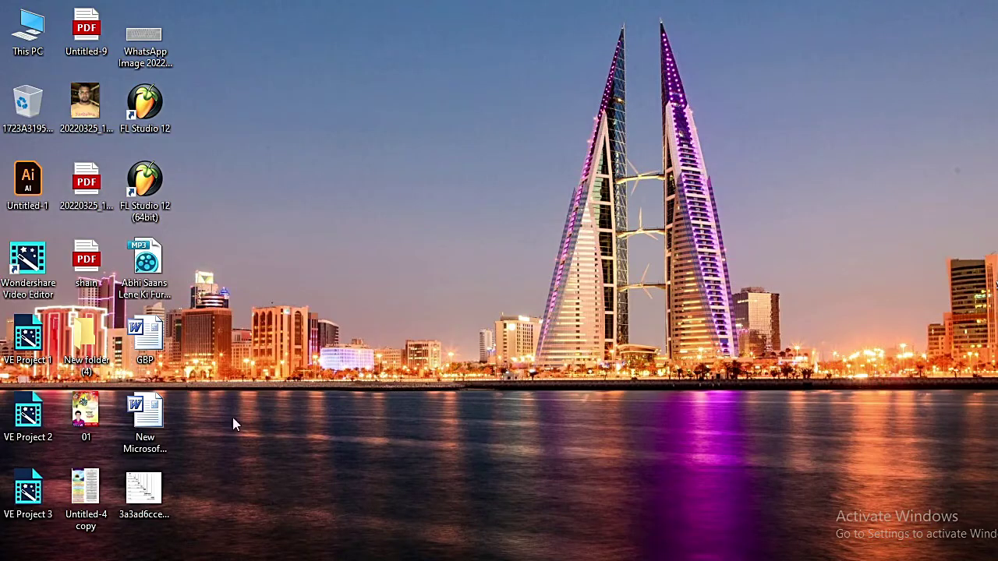
- Open the photo size chart image from the desktop in Photoshop and view its 2R and 3R dimensions up close
{"action": "left_click_drag", "start_coordinate": [153, 498], "coordinate": [366, 310]}
{"action": "left_click", "coordinate": [428, 89]}
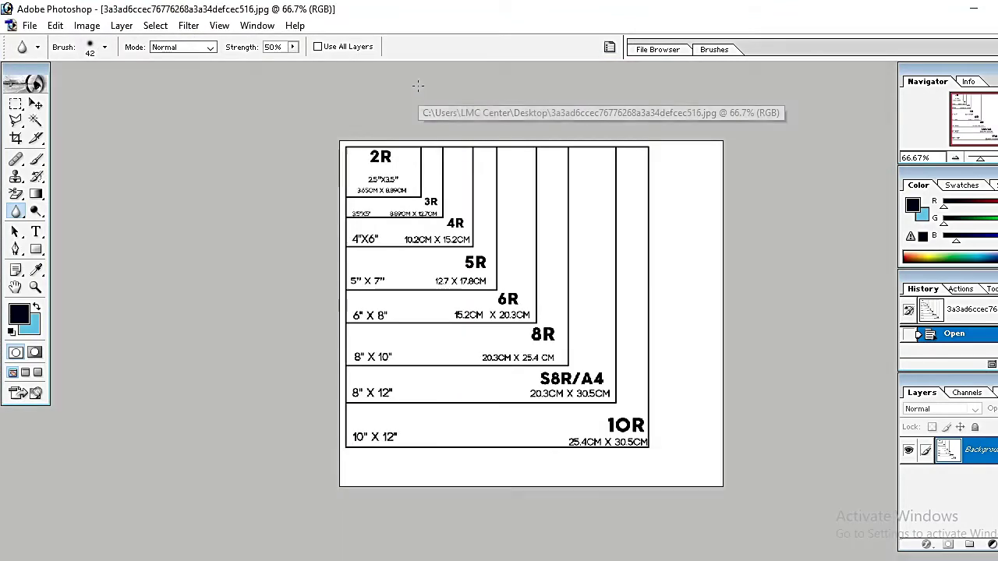
{"action": "left_click", "coordinate": [400, 187], "text": "ctrl"}
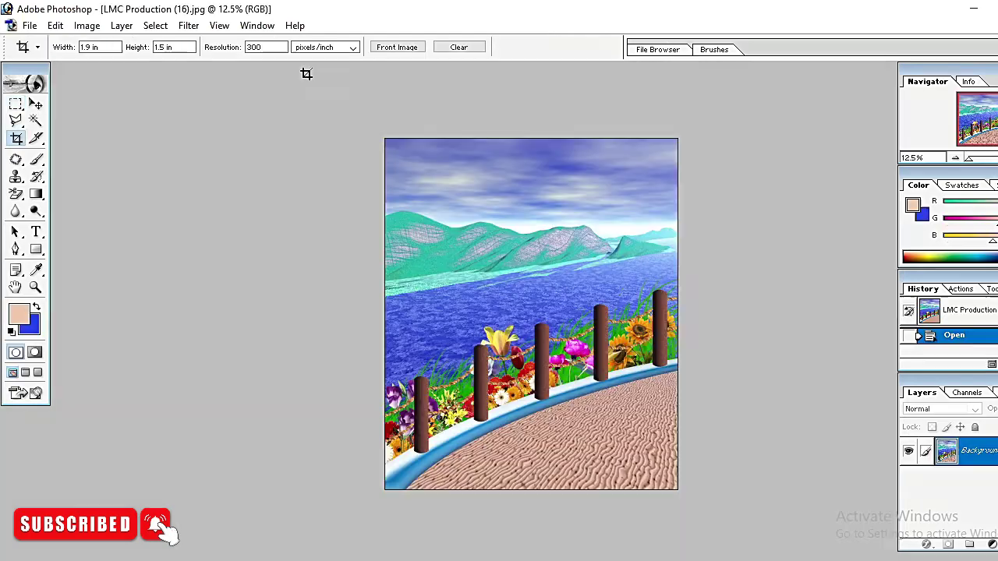
- Crop the landscape background image to 3.5 in wide by 5 in high at 300 pixels/inch, keeping its full height
{"action": "type", "text": "3.5"}
{"action": "key", "text": "Return"}
{"action": "type", "text": "3."}
{"action": "left_click", "coordinate": [259, 46]}
{"action": "mouse_move", "coordinate": [366, 119]}
{"action": "left_mouse_down"}
{"action": "mouse_move", "coordinate": [707, 488]}
{"action": "mouse_move", "coordinate": [631, 489]}
{"action": "left_mouse_up"}
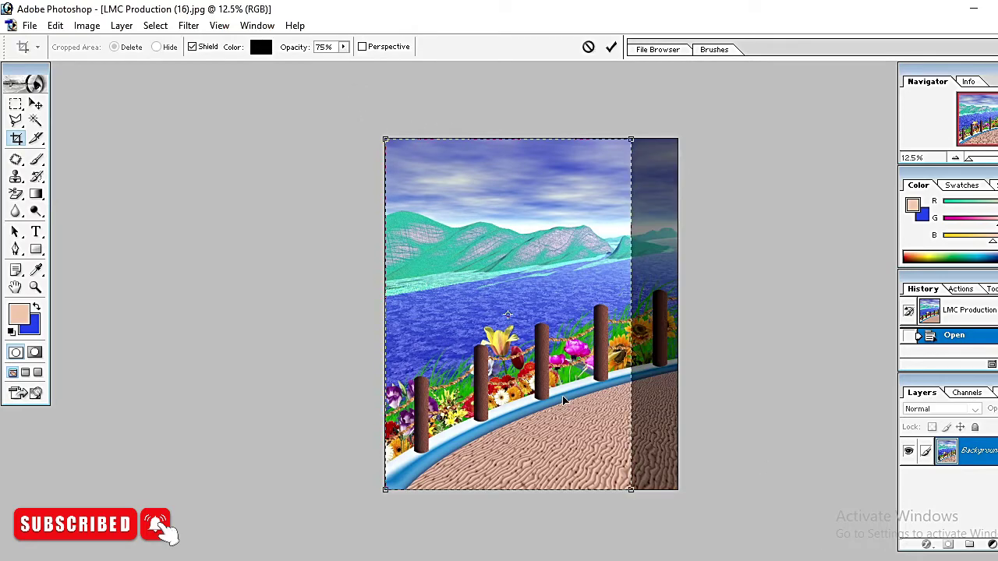
{"action": "left_click_drag", "start_coordinate": [507, 339], "coordinate": [533, 338]}
{"action": "key", "text": "Return"}
{"action": "key", "text": "ctrl+plus"}
{"action": "key", "text": "ctrl+plus"}
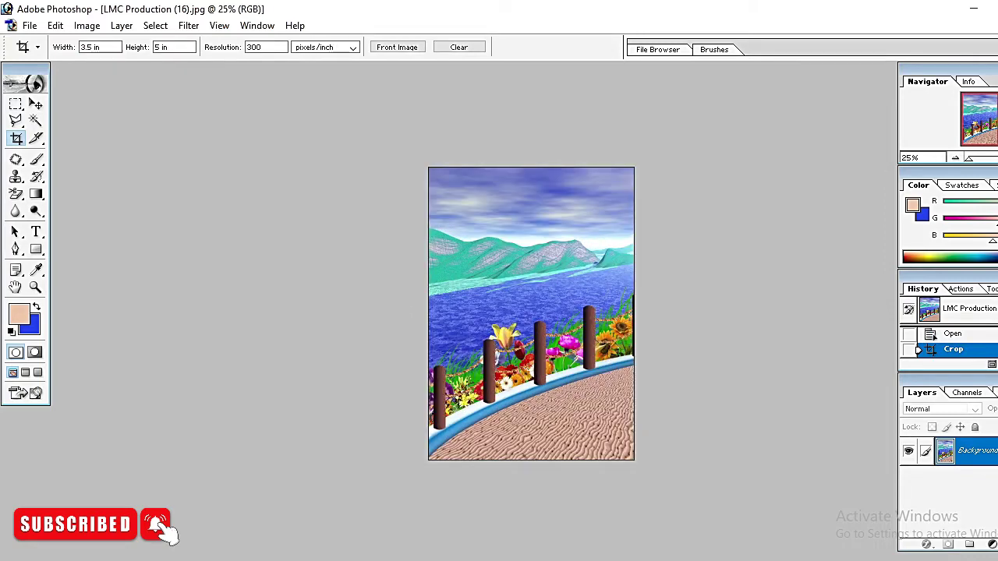
- Open the desktop photo of the woman in the orange skirt alongside the background image and maximize its window
{"action": "key", "text": "ctrl+F5"}
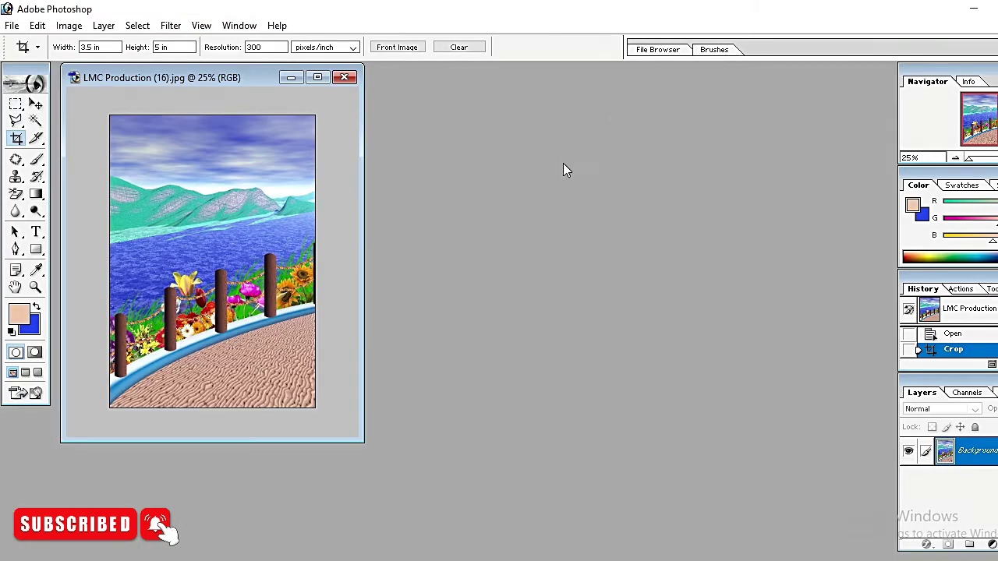
{"action": "left_click", "coordinate": [974, 8]}
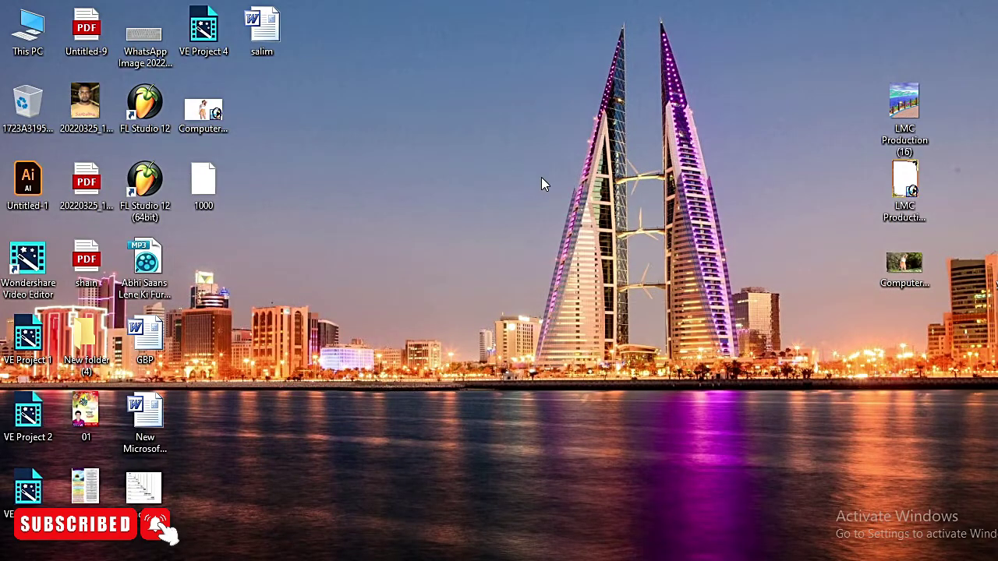
{"action": "left_click_drag", "start_coordinate": [920, 268], "coordinate": [442, 212]}
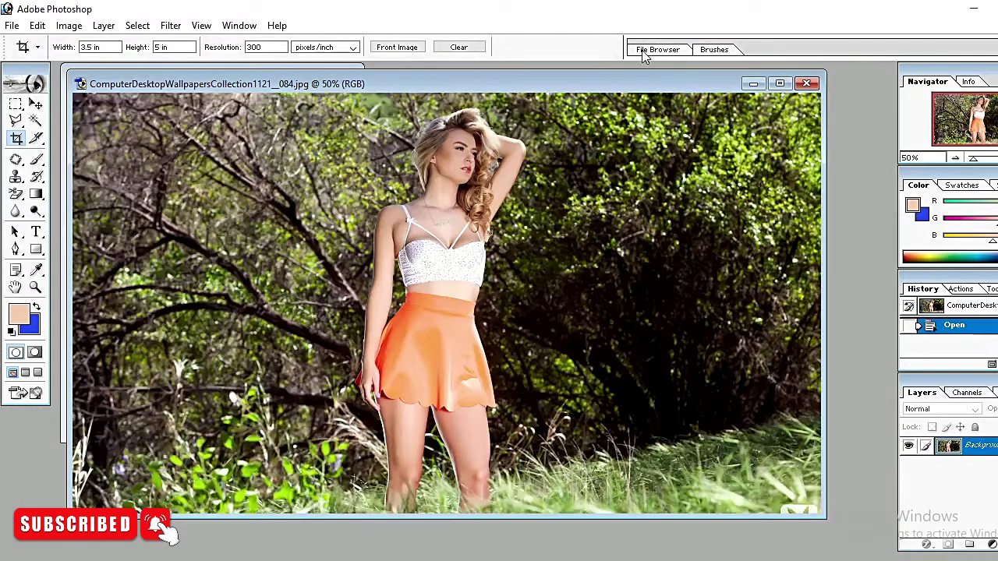
{"action": "left_click", "coordinate": [779, 83]}
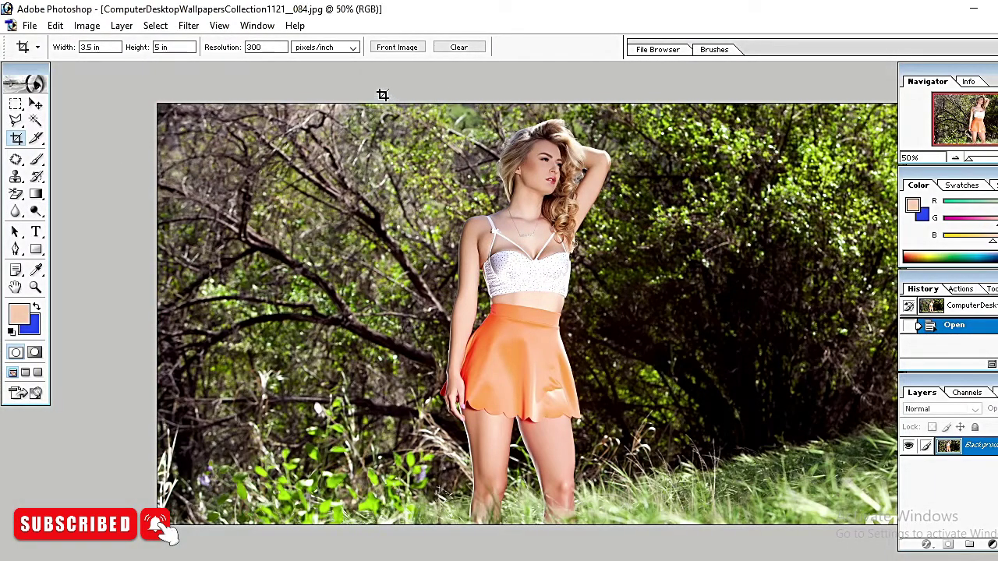
- Crop the woman's photo to a 3.5 × 5 in portrait frame centred on her
{"action": "left_click_drag", "start_coordinate": [677, 524], "coordinate": [677, 524]}
{"action": "right_click", "coordinate": [510, 163]}
{"action": "left_click", "coordinate": [545, 175]}
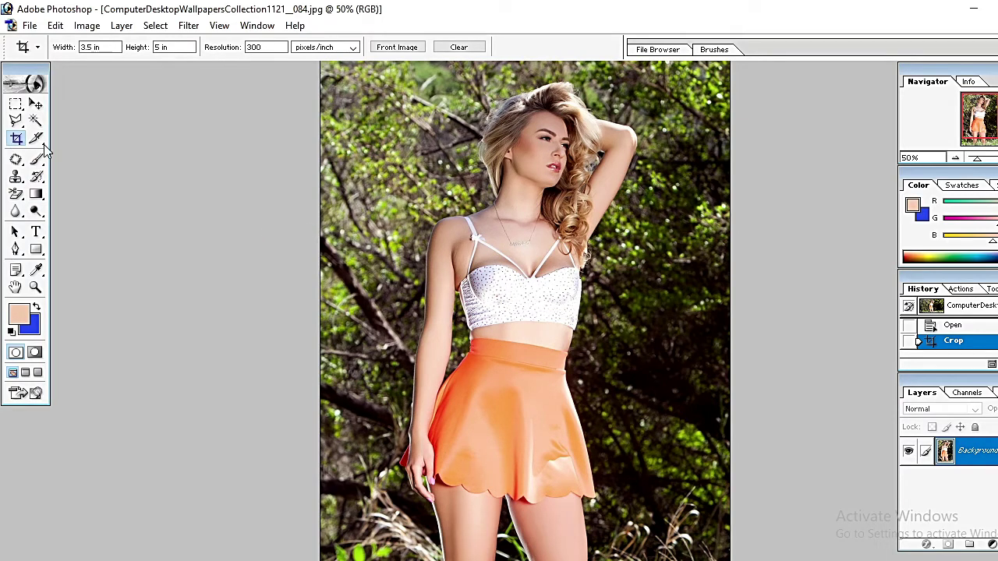
- Start a Polygonal Lasso outline outside the image's left edge and trace up the outer edge of the woman's left-side thigh
{"action": "left_click", "coordinate": [16, 121]}
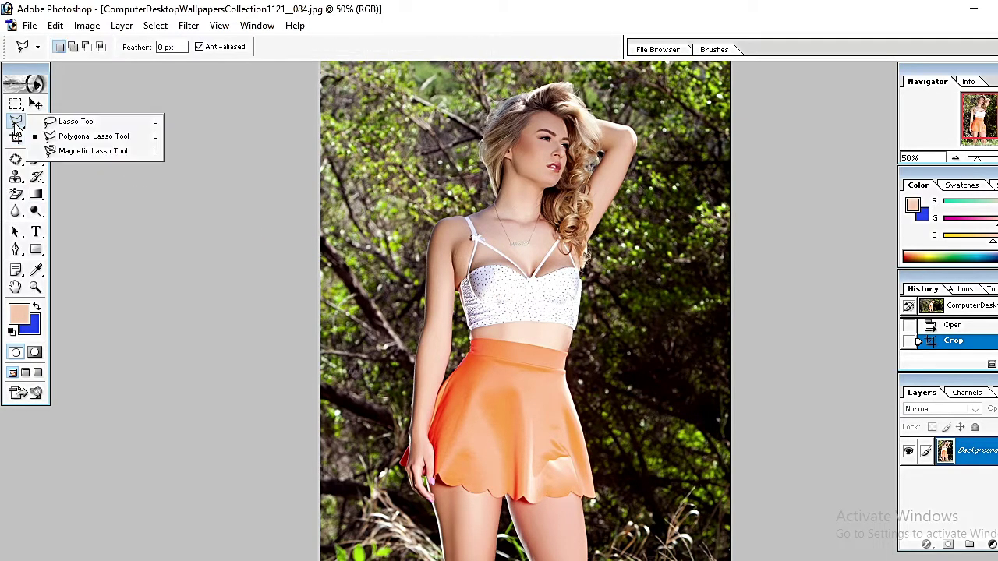
{"action": "left_click", "coordinate": [69, 136]}
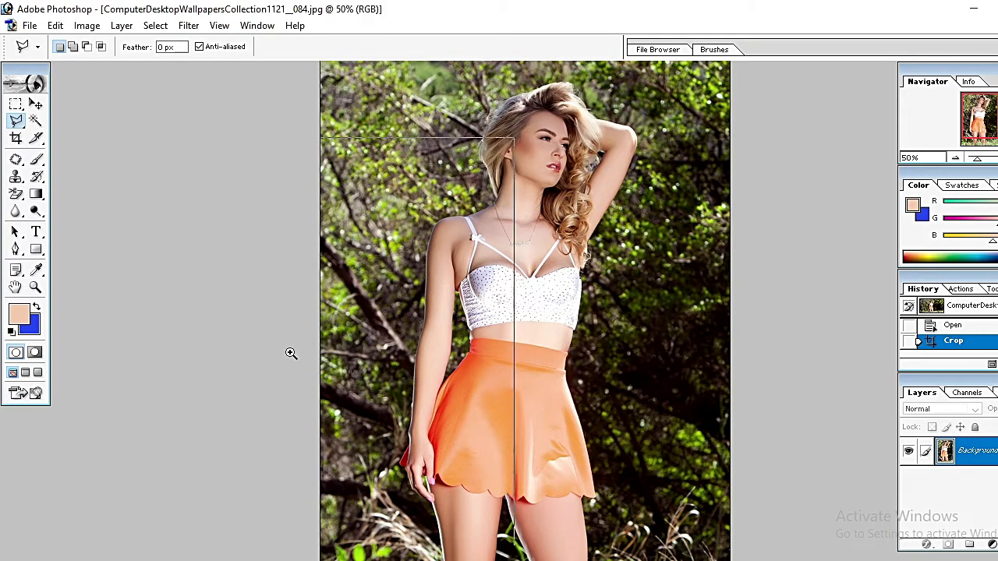
{"action": "key", "text": "ctrl+plus"}
{"action": "scroll", "coordinate": [205, 332], "scroll_direction": "down", "scroll_amount": 1}
{"action": "key", "text": "ctrl+plus"}
{"action": "key", "text": "ctrl+plus"}
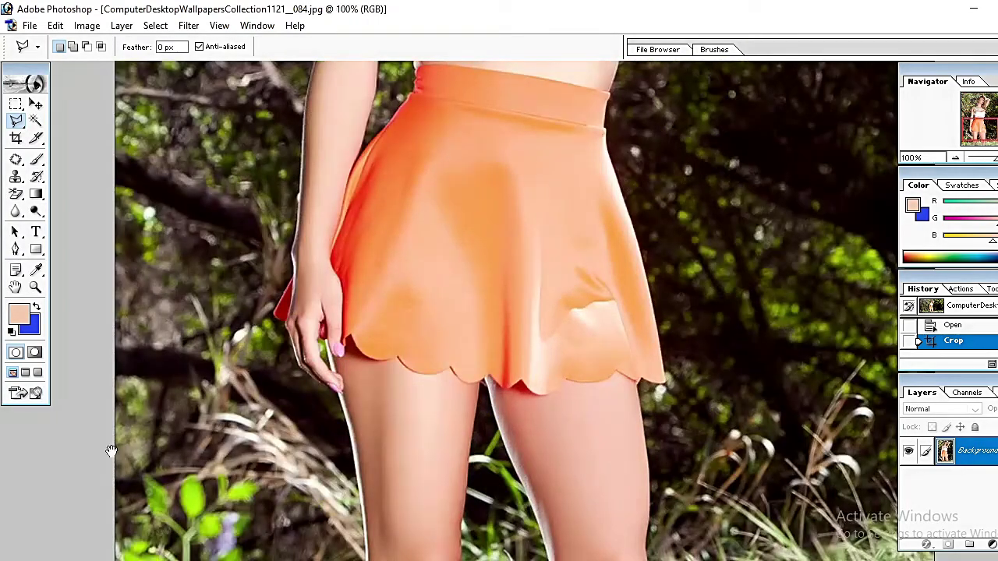
{"action": "left_click", "coordinate": [69, 481]}
{"action": "key", "text": "ctrl+plus"}
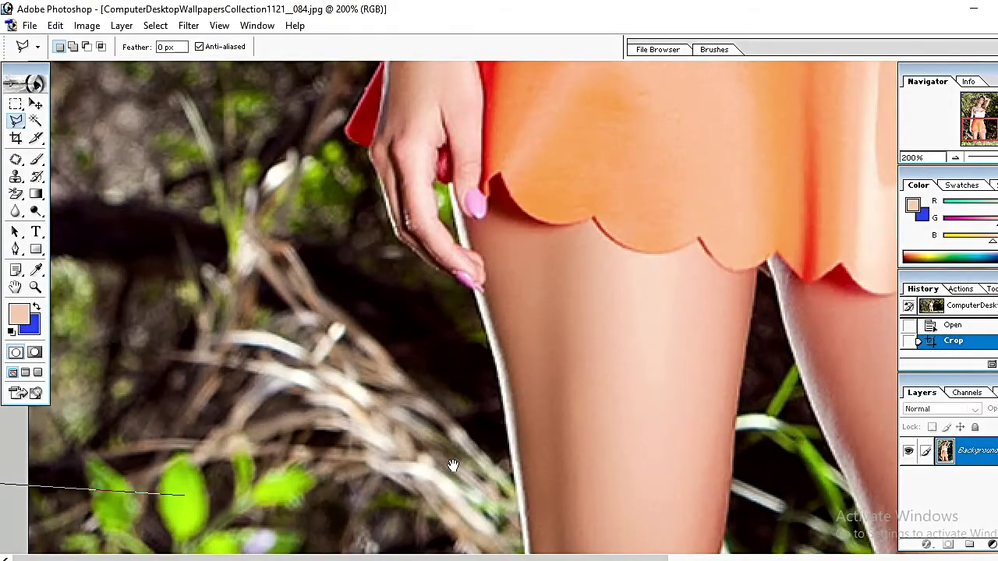
{"action": "left_click_drag", "start_coordinate": [516, 462], "coordinate": [465, 463]}
{"action": "key", "text": "ctrl+plus"}
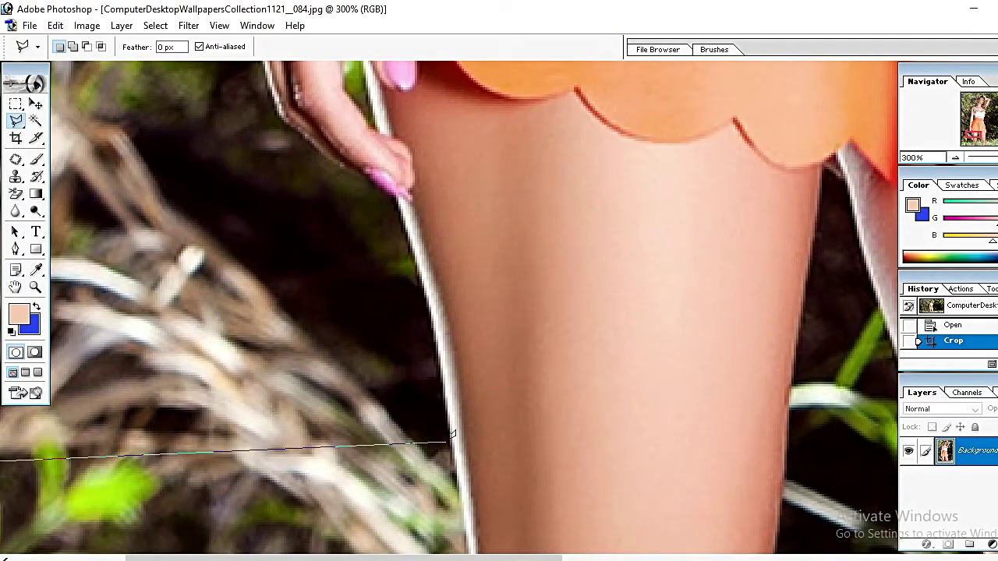
{"action": "left_click", "coordinate": [449, 437]}
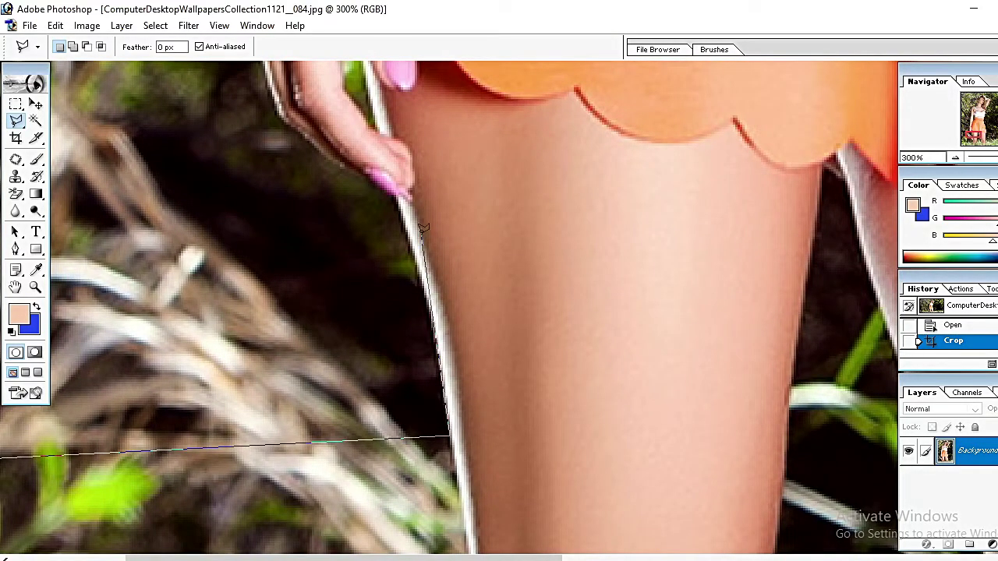
{"action": "left_click", "coordinate": [431, 304]}
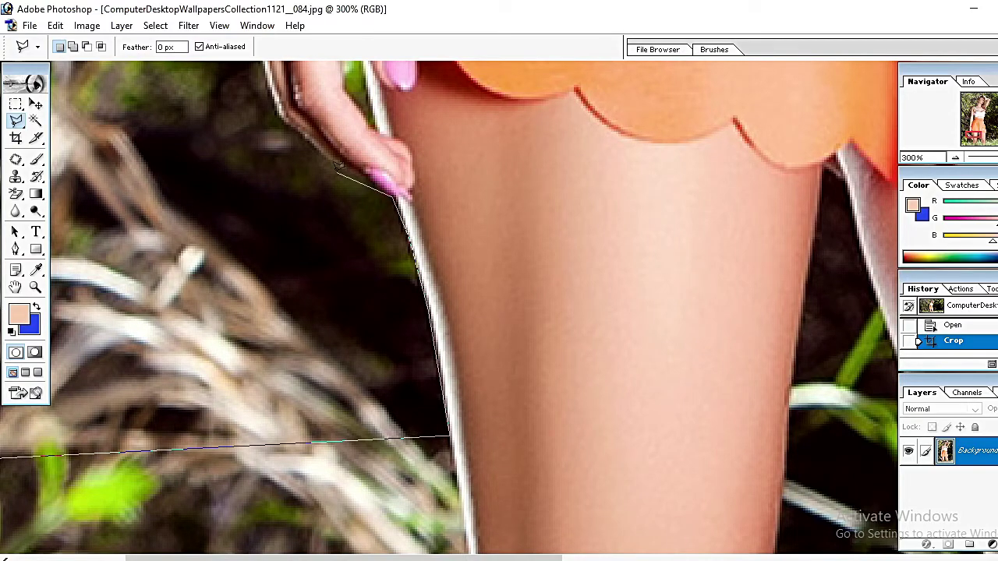
- Continue the lasso outline around the lowered hand, the red skirt edge behind it and up the forearm
{"action": "left_click_drag", "start_coordinate": [278, 111], "coordinate": [343, 419]}
{"action": "left_click", "coordinate": [347, 423]}
{"action": "left_click", "coordinate": [308, 299]}
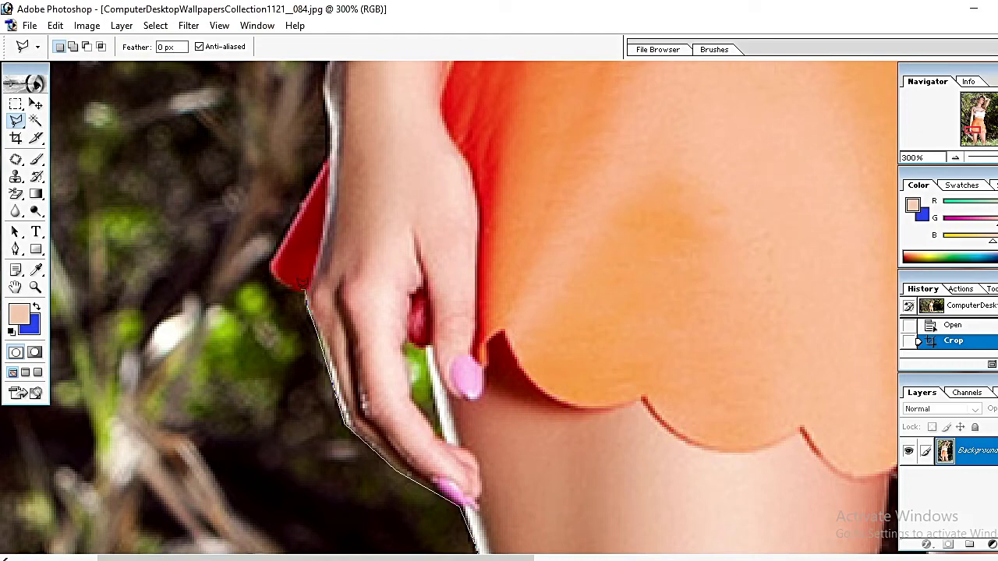
{"action": "left_click_drag", "start_coordinate": [332, 156], "coordinate": [336, 283]}
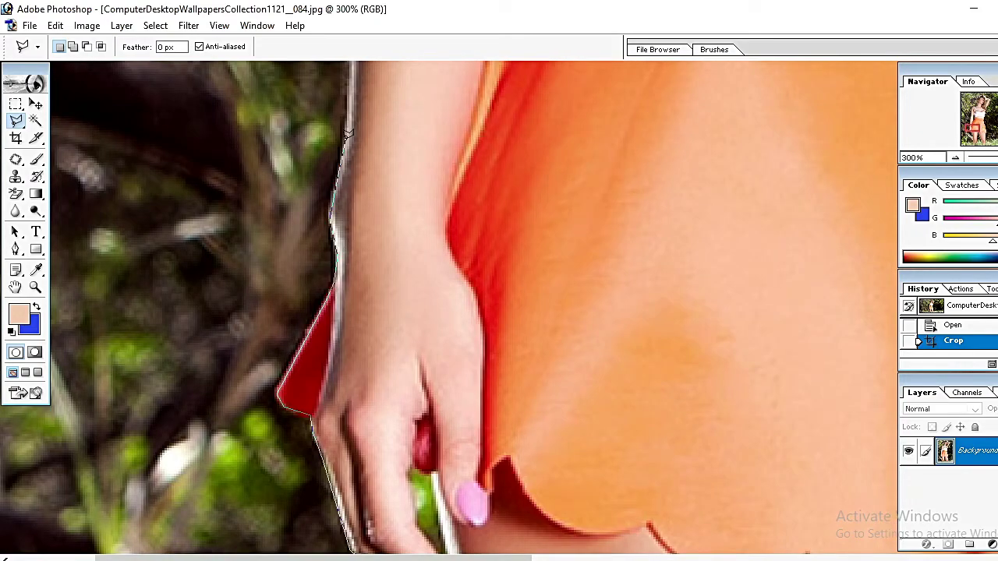
{"action": "left_click_drag", "start_coordinate": [348, 135], "coordinate": [356, 305]}
{"action": "left_click_drag", "start_coordinate": [367, 256], "coordinate": [365, 413]}
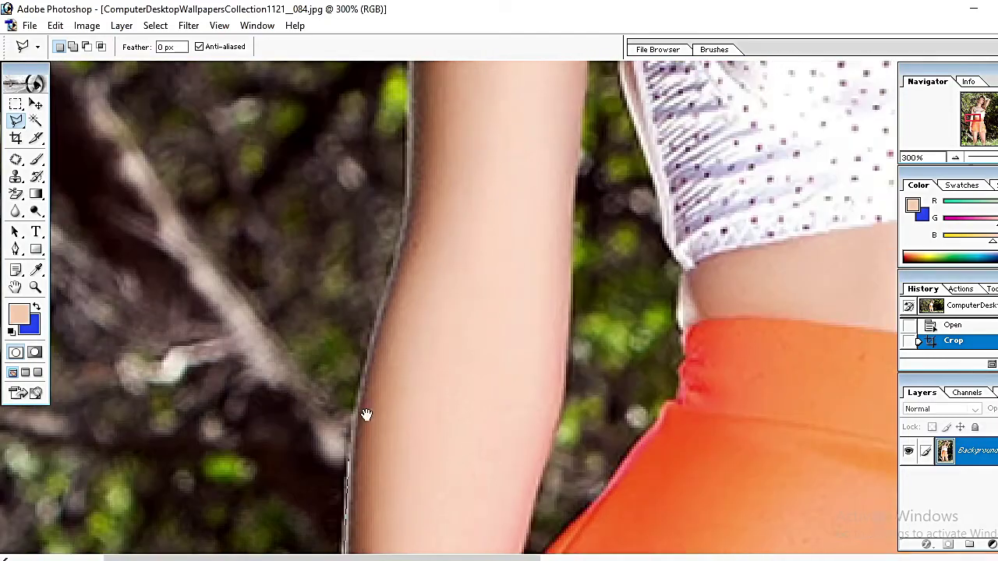
- Trace the lasso outline up the outside of the lowered upper arm and over the shoulder
{"action": "left_click_drag", "start_coordinate": [401, 159], "coordinate": [399, 339]}
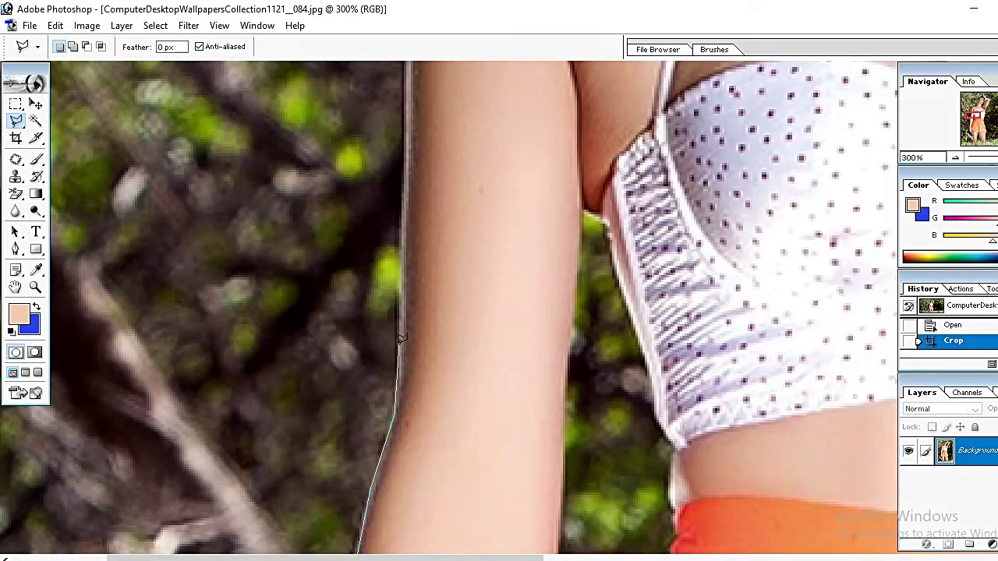
{"action": "left_click_drag", "start_coordinate": [408, 191], "coordinate": [403, 356]}
{"action": "left_click_drag", "start_coordinate": [422, 173], "coordinate": [402, 346]}
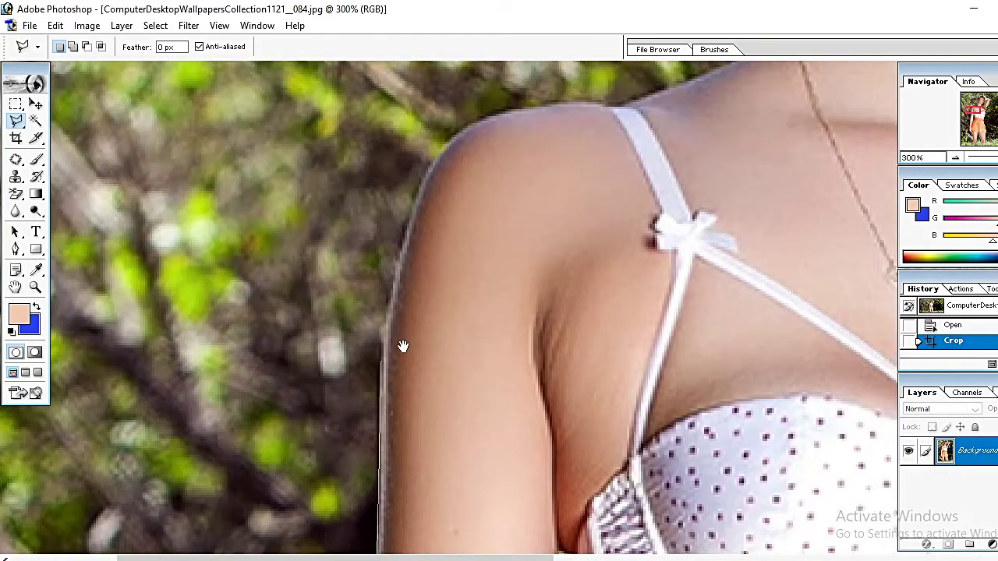
{"action": "left_click_drag", "start_coordinate": [402, 234], "coordinate": [403, 358]}
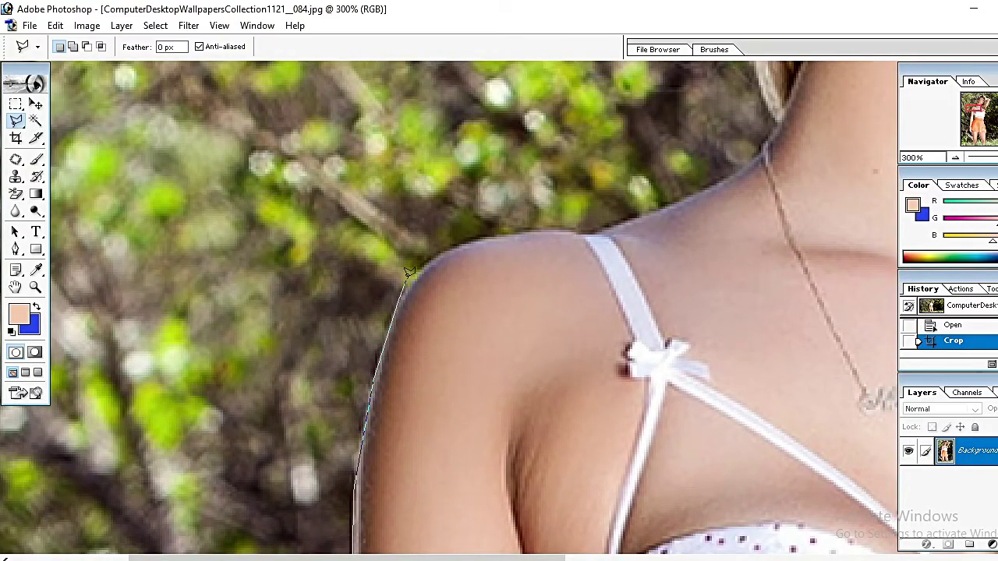
{"action": "left_click_drag", "start_coordinate": [467, 238], "coordinate": [563, 224]}
- Extend the lasso outline along the neck, around the hair and across to the raised elbow
{"action": "left_click_drag", "start_coordinate": [652, 206], "coordinate": [376, 352]}
{"action": "mouse_move", "coordinate": [436, 296]}
{"action": "left_mouse_down"}
{"action": "mouse_move", "coordinate": [429, 356]}
{"action": "mouse_move", "coordinate": [381, 223]}
{"action": "mouse_move", "coordinate": [342, 189]}
{"action": "mouse_move", "coordinate": [347, 382]}
{"action": "mouse_move", "coordinate": [338, 350]}
{"action": "mouse_move", "coordinate": [385, 200]}
{"action": "mouse_move", "coordinate": [323, 379]}
{"action": "left_mouse_up"}
{"action": "mouse_move", "coordinate": [322, 378]}
{"action": "left_mouse_down"}
{"action": "mouse_move", "coordinate": [367, 296]}
{"action": "mouse_move", "coordinate": [432, 231]}
{"action": "left_mouse_up"}
{"action": "left_click_drag", "start_coordinate": [502, 204], "coordinate": [355, 243]}
{"action": "mouse_move", "coordinate": [355, 243]}
{"action": "left_mouse_down"}
{"action": "mouse_move", "coordinate": [567, 154]}
{"action": "mouse_move", "coordinate": [640, 164]}
{"action": "mouse_move", "coordinate": [741, 268]}
{"action": "mouse_move", "coordinate": [779, 337]}
{"action": "left_mouse_up"}
{"action": "mouse_move", "coordinate": [780, 337]}
{"action": "left_mouse_down"}
{"action": "mouse_move", "coordinate": [565, 292]}
{"action": "mouse_move", "coordinate": [741, 375]}
{"action": "left_mouse_up"}
{"action": "mouse_move", "coordinate": [741, 375]}
{"action": "left_mouse_down"}
{"action": "mouse_move", "coordinate": [468, 241]}
{"action": "mouse_move", "coordinate": [480, 216]}
{"action": "mouse_move", "coordinate": [472, 217]}
{"action": "mouse_move", "coordinate": [544, 236]}
{"action": "left_mouse_up"}
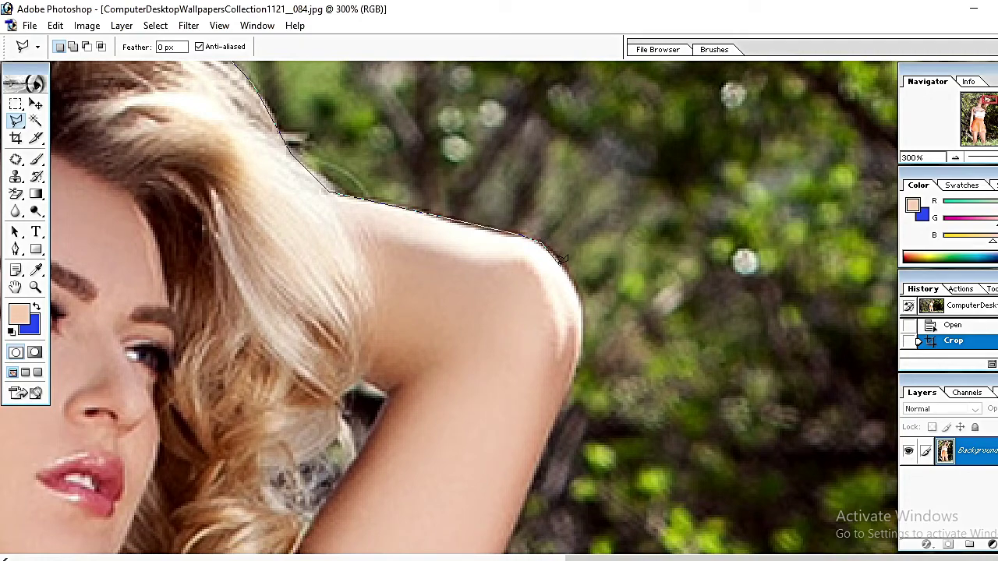
- Trace the lasso outline from the raised elbow down the torso and waist to the side of the skirt
{"action": "mouse_move", "coordinate": [586, 306]}
{"action": "left_mouse_down"}
{"action": "mouse_move", "coordinate": [579, 342]}
{"action": "mouse_move", "coordinate": [589, 243]}
{"action": "mouse_move", "coordinate": [559, 330]}
{"action": "mouse_move", "coordinate": [516, 377]}
{"action": "mouse_move", "coordinate": [548, 241]}
{"action": "mouse_move", "coordinate": [544, 264]}
{"action": "mouse_move", "coordinate": [630, 121]}
{"action": "mouse_move", "coordinate": [581, 216]}
{"action": "mouse_move", "coordinate": [522, 295]}
{"action": "mouse_move", "coordinate": [523, 316]}
{"action": "mouse_move", "coordinate": [629, 182]}
{"action": "mouse_move", "coordinate": [585, 251]}
{"action": "mouse_move", "coordinate": [579, 279]}
{"action": "mouse_move", "coordinate": [614, 194]}
{"action": "mouse_move", "coordinate": [583, 262]}
{"action": "mouse_move", "coordinate": [567, 370]}
{"action": "mouse_move", "coordinate": [566, 340]}
{"action": "mouse_move", "coordinate": [584, 364]}
{"action": "mouse_move", "coordinate": [603, 302]}
{"action": "mouse_move", "coordinate": [600, 348]}
{"action": "mouse_move", "coordinate": [601, 276]}
{"action": "mouse_move", "coordinate": [582, 322]}
{"action": "mouse_move", "coordinate": [658, 239]}
{"action": "left_mouse_up"}
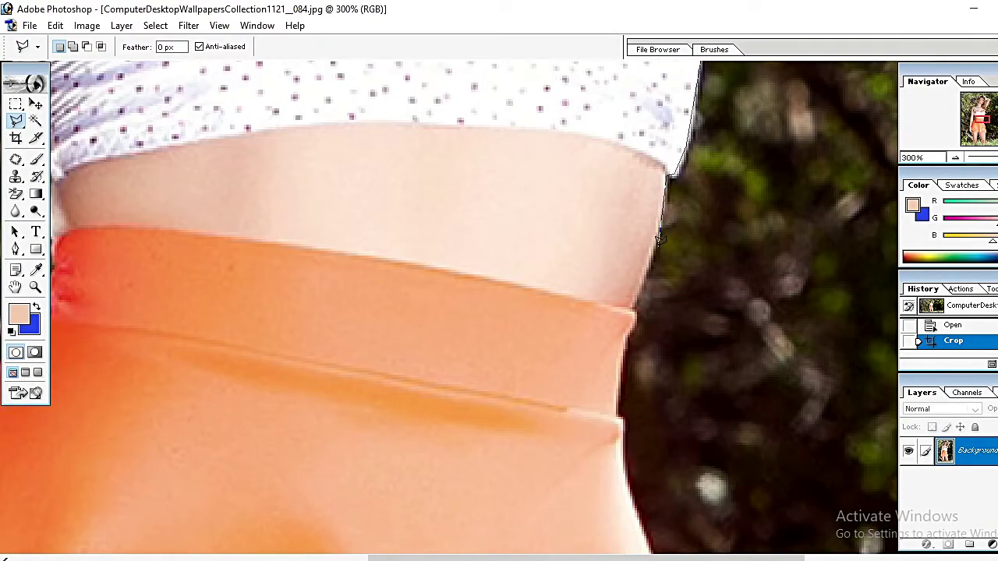
{"action": "left_click_drag", "start_coordinate": [635, 290], "coordinate": [655, 228]}
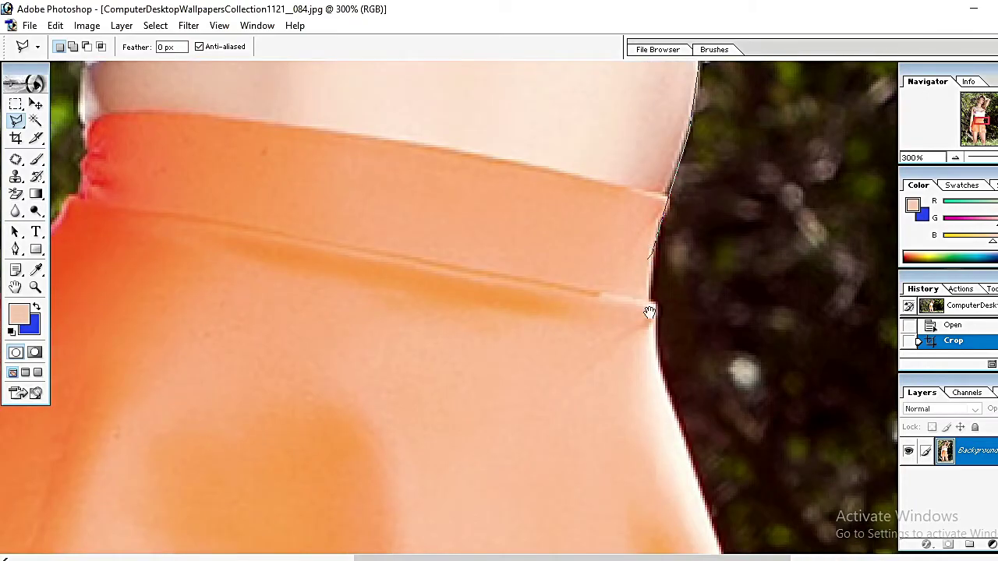
{"action": "left_click_drag", "start_coordinate": [649, 311], "coordinate": [655, 212]}
{"action": "mouse_move", "coordinate": [661, 253]}
{"action": "left_mouse_down"}
{"action": "mouse_move", "coordinate": [664, 116]}
{"action": "mouse_move", "coordinate": [710, 249]}
{"action": "mouse_move", "coordinate": [715, 195]}
{"action": "mouse_move", "coordinate": [729, 226]}
{"action": "mouse_move", "coordinate": [709, 74]}
{"action": "mouse_move", "coordinate": [733, 194]}
{"action": "left_mouse_up"}
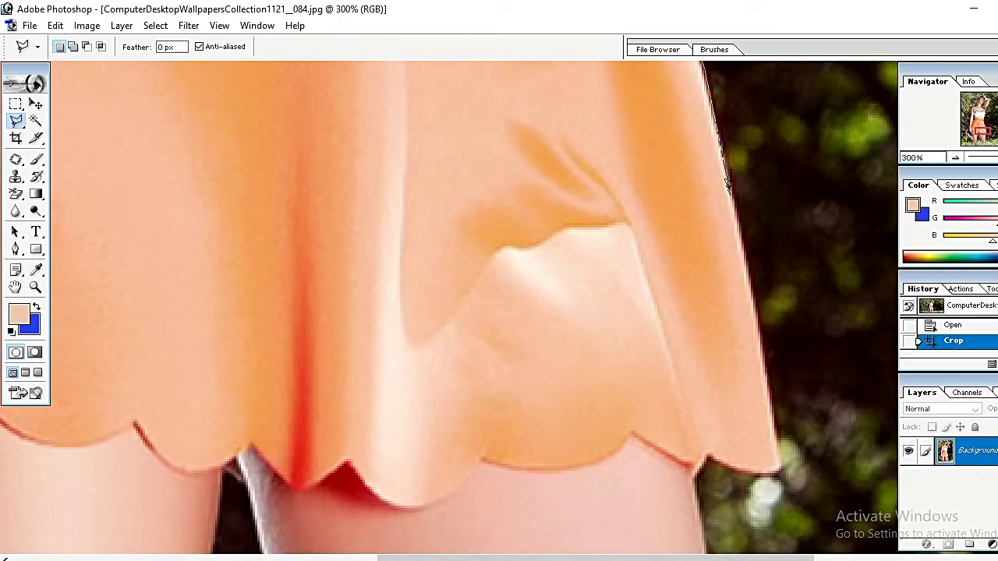
- Carry the lasso outline past the skirt hem and down the right-side leg to below the image's bottom edge
{"action": "key", "text": "ctrl+minus"}
{"action": "mouse_move", "coordinate": [735, 256]}
{"action": "left_mouse_down"}
{"action": "mouse_move", "coordinate": [761, 245]}
{"action": "mouse_move", "coordinate": [711, 237]}
{"action": "mouse_move", "coordinate": [708, 164]}
{"action": "left_mouse_up"}
{"action": "mouse_move", "coordinate": [727, 279]}
{"action": "left_mouse_down"}
{"action": "mouse_move", "coordinate": [730, 173]}
{"action": "mouse_move", "coordinate": [738, 267]}
{"action": "mouse_move", "coordinate": [737, 144]}
{"action": "mouse_move", "coordinate": [684, 421]}
{"action": "mouse_move", "coordinate": [704, 361]}
{"action": "mouse_move", "coordinate": [728, 321]}
{"action": "left_mouse_up"}
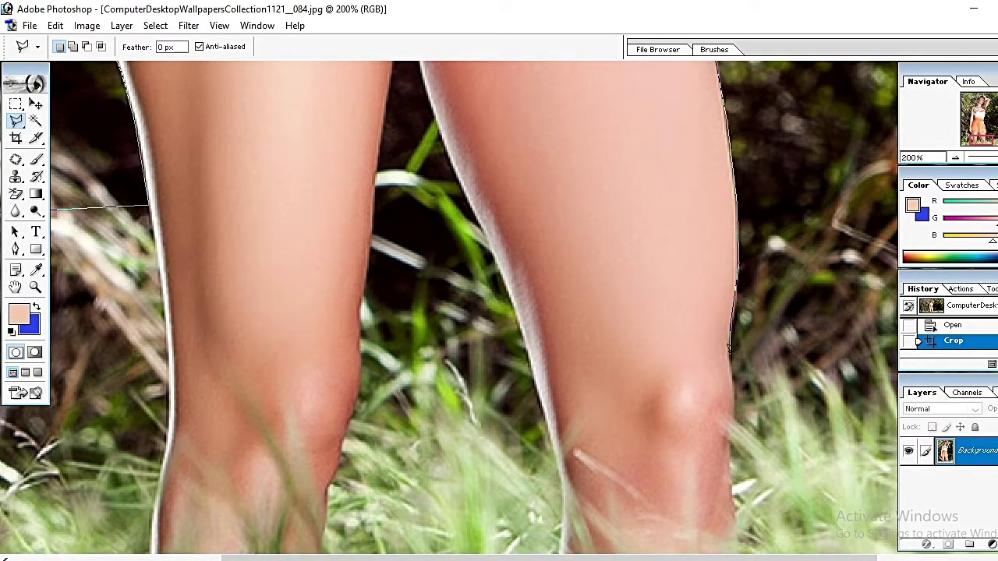
{"action": "mouse_move", "coordinate": [734, 431]}
{"action": "left_mouse_down"}
{"action": "mouse_move", "coordinate": [726, 352]}
{"action": "mouse_move", "coordinate": [720, 455]}
{"action": "left_mouse_up"}
{"action": "left_click", "coordinate": [720, 455], "text": "ctrl+alt"}
{"action": "left_click", "coordinate": [717, 452], "text": "ctrl+alt"}
{"action": "left_click", "coordinate": [728, 492], "text": "ctrl+alt"}
{"action": "left_click", "coordinate": [735, 494], "text": "ctrl+alt"}
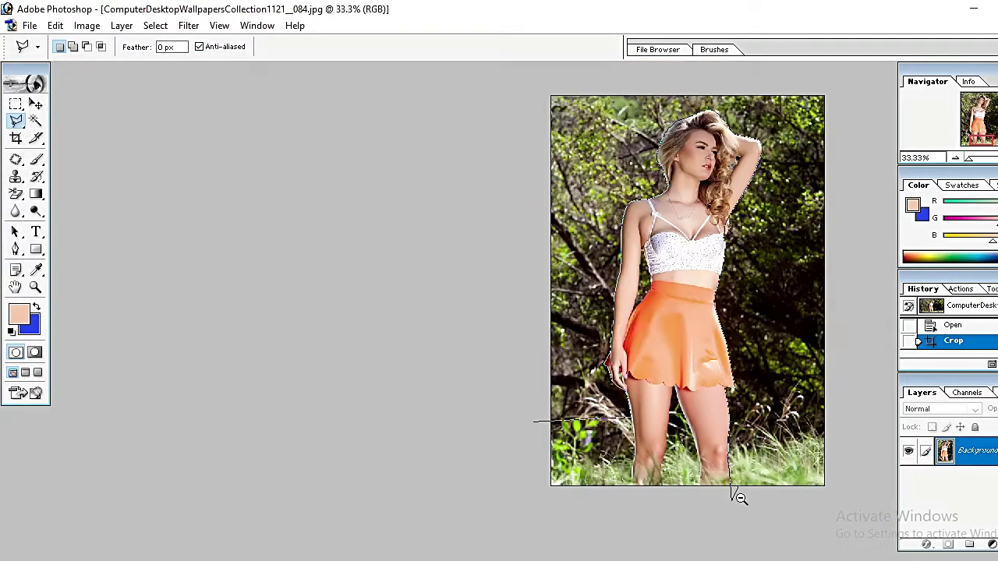
{"action": "left_click", "coordinate": [735, 494], "text": "ctrl+alt"}
- Close the lasso outline around the outside of the image so that the background surrounding the woman is selected
{"action": "left_click", "coordinate": [807, 513]}
{"action": "left_click", "coordinate": [882, 387]}
{"action": "left_click", "coordinate": [866, 206]}
{"action": "left_click", "coordinate": [850, 170]}
{"action": "left_click", "coordinate": [448, 133]}
{"action": "left_click", "coordinate": [343, 267]}
{"action": "left_click", "coordinate": [424, 462]}
{"action": "left_click", "coordinate": [578, 435]}
{"action": "key", "text": "Return"}
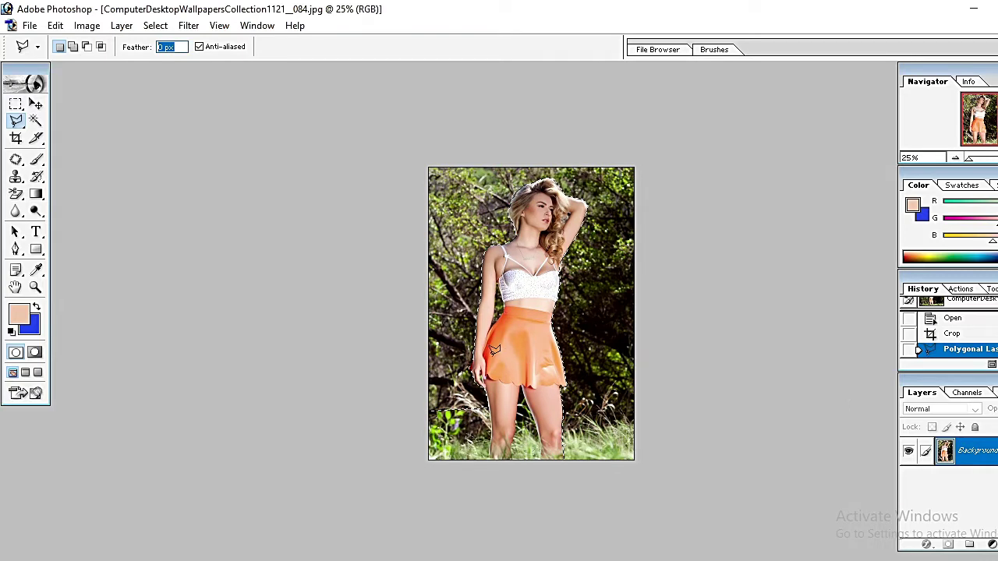
- Feather the background selection with a radius of 1 pixel
{"action": "key", "text": "Delete"}
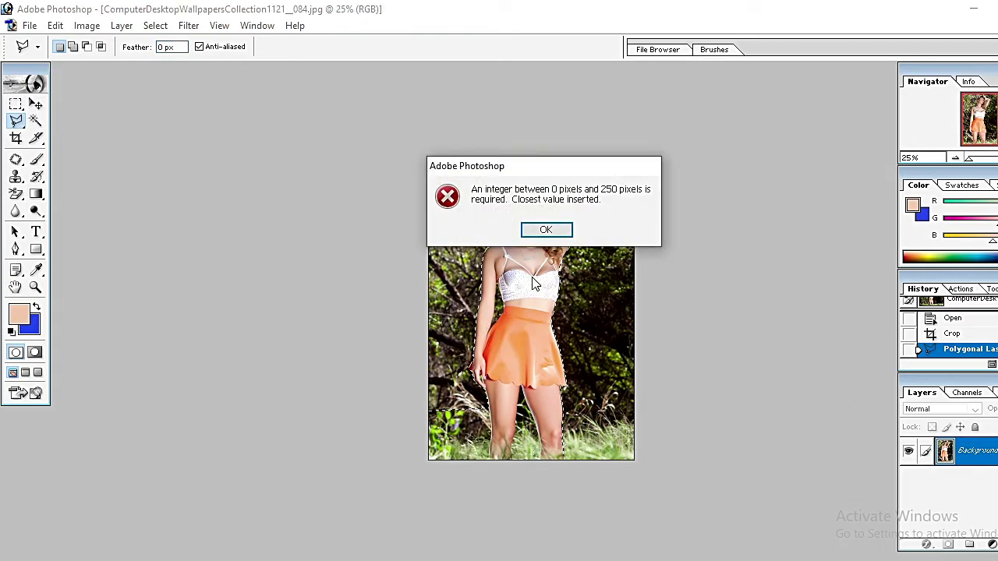
{"action": "left_click", "coordinate": [545, 228]}
{"action": "key", "text": "ctrl+plus"}
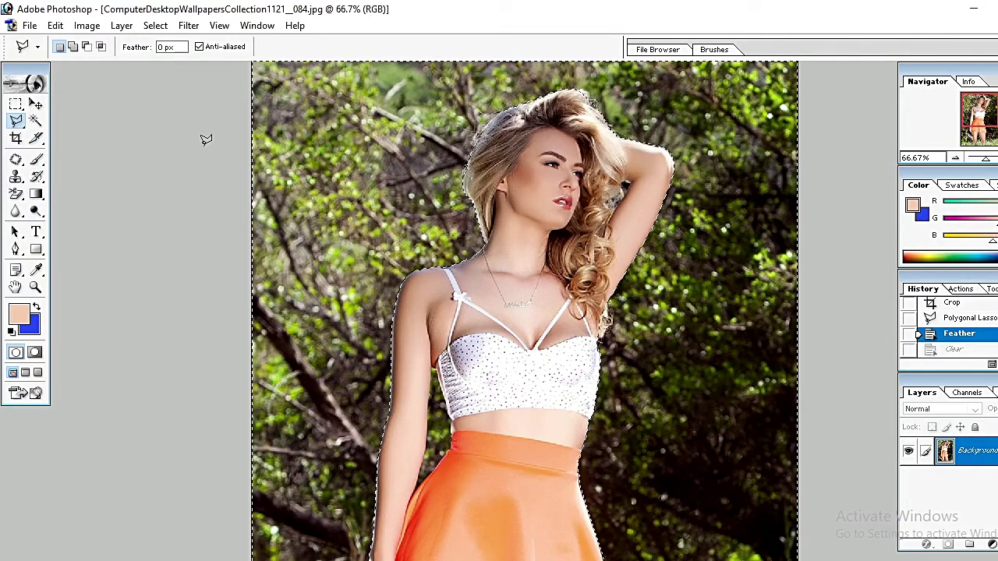
{"action": "key", "text": "ctrl+alt+d"}
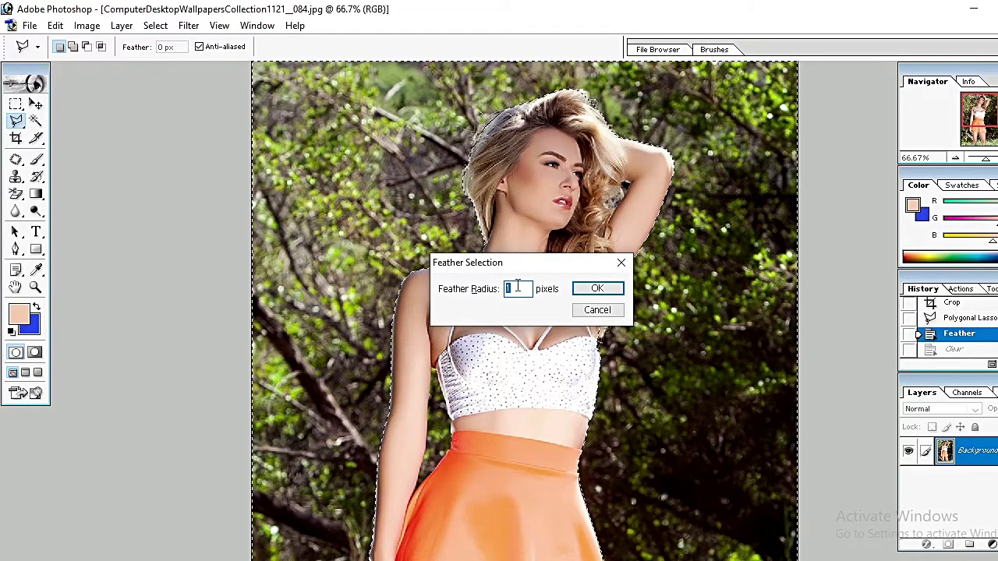
{"action": "left_click", "coordinate": [597, 288]}
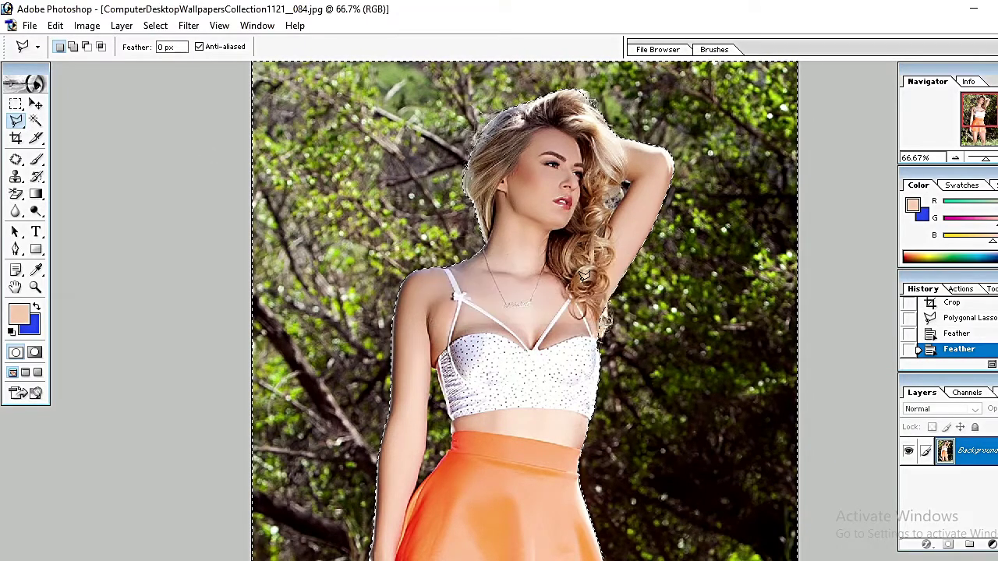
- Convert the locked background into an editable layer by applying the Background Eraser once within the selected background
{"action": "left_click_drag", "start_coordinate": [15, 194], "coordinate": [88, 220]}
{"action": "left_click", "coordinate": [80, 211]}
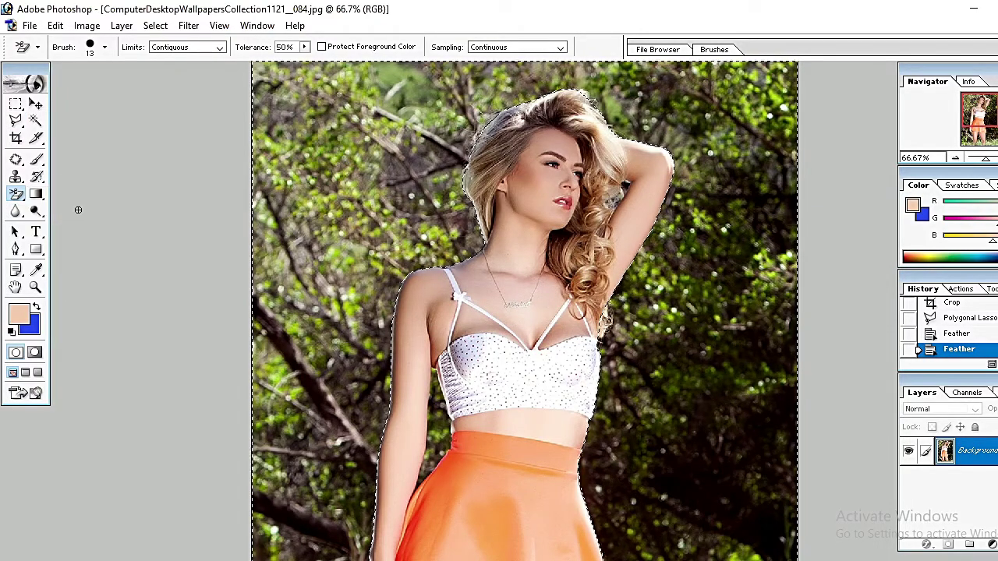
{"action": "left_click", "coordinate": [348, 182]}
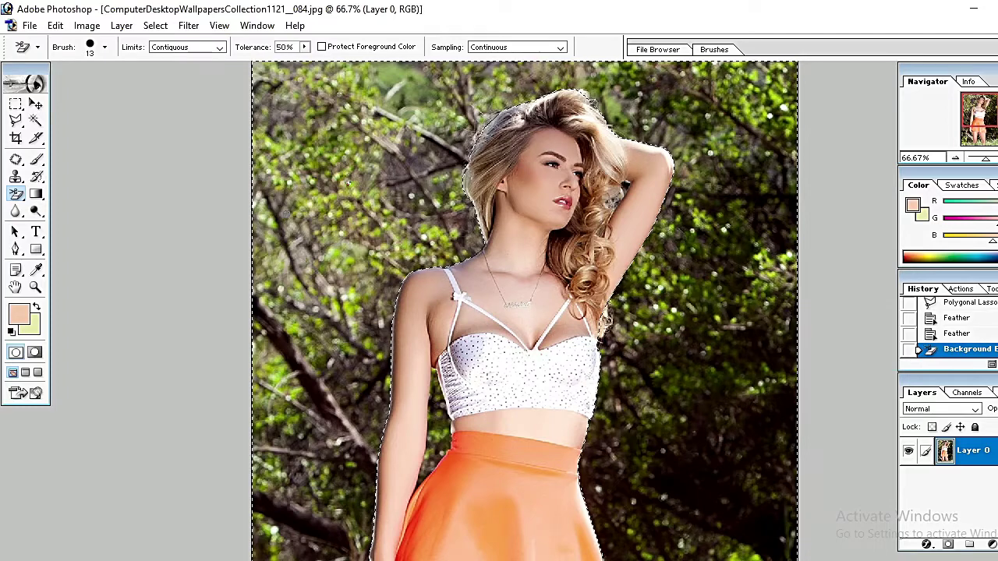
- Clear the selected background around the woman and remove the selection
{"action": "key", "text": "Delete"}
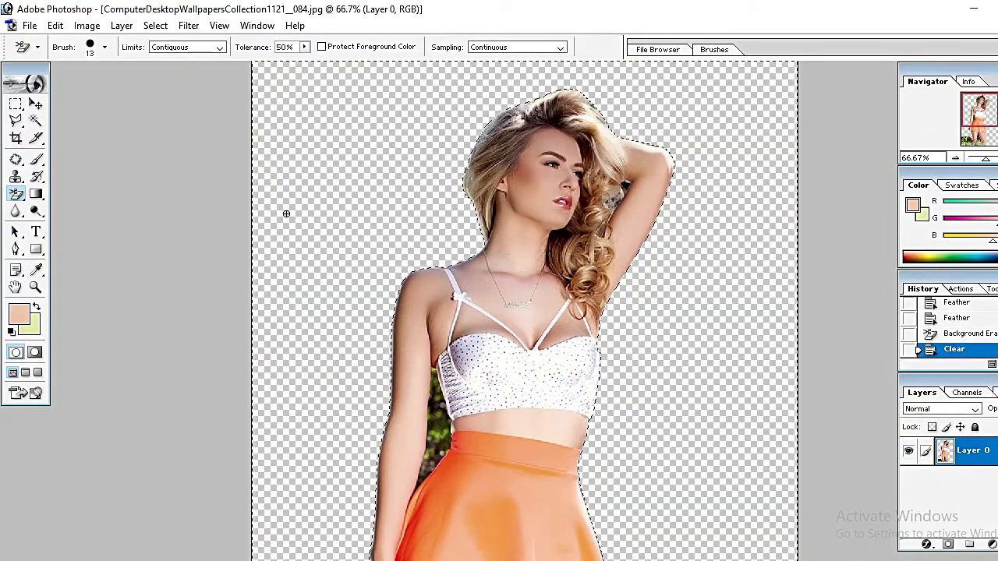
{"action": "scroll", "coordinate": [367, 332], "scroll_direction": "down", "scroll_amount": 5}
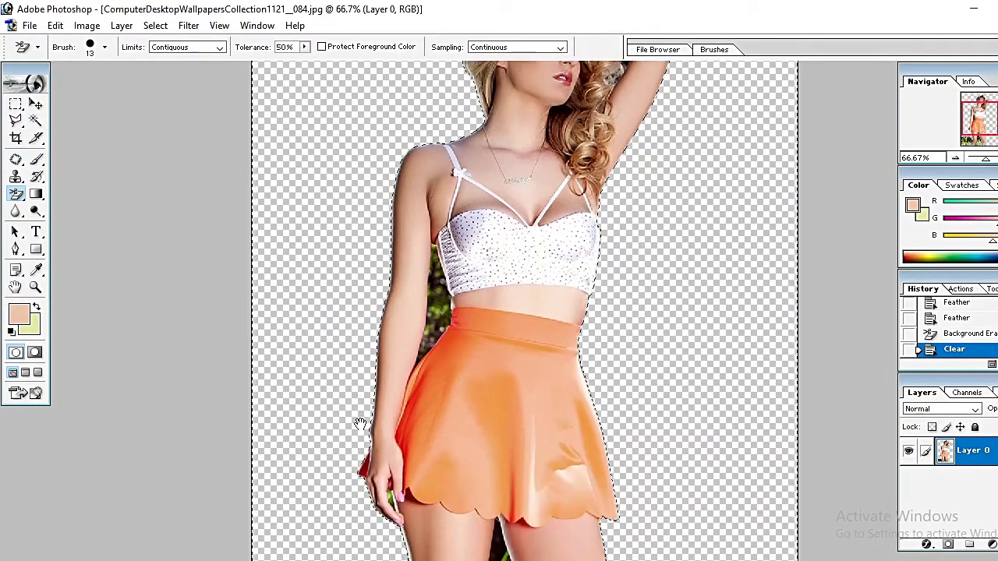
{"action": "key", "text": "ctrl+d"}
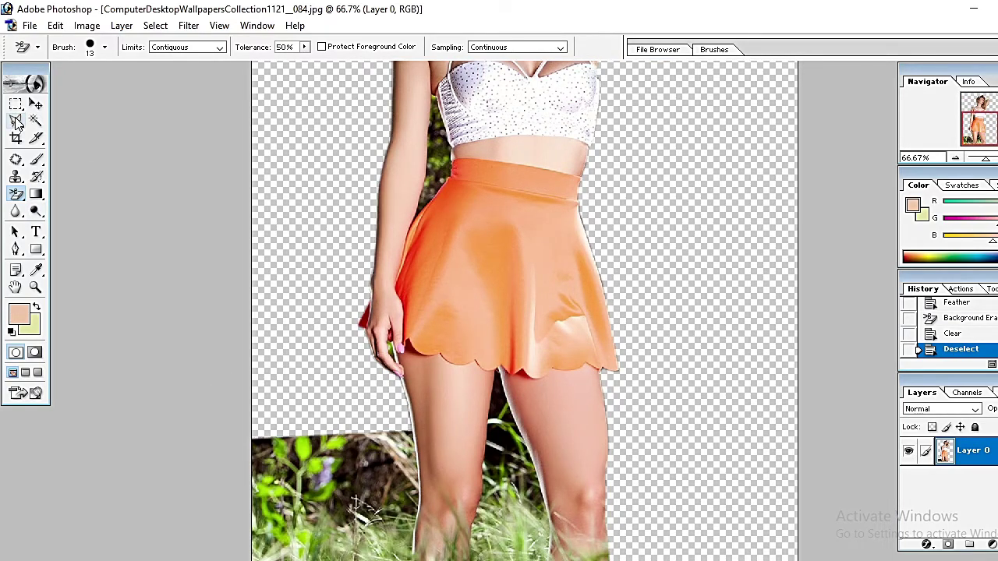
{"action": "left_click", "coordinate": [16, 121]}
{"action": "left_click", "coordinate": [260, 377]}
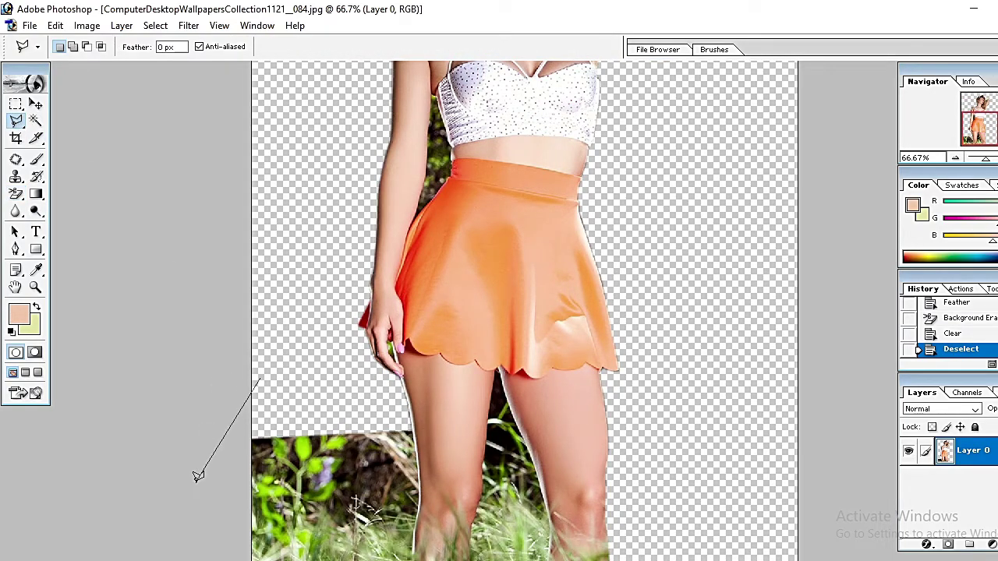
{"action": "key", "text": "super+s"}
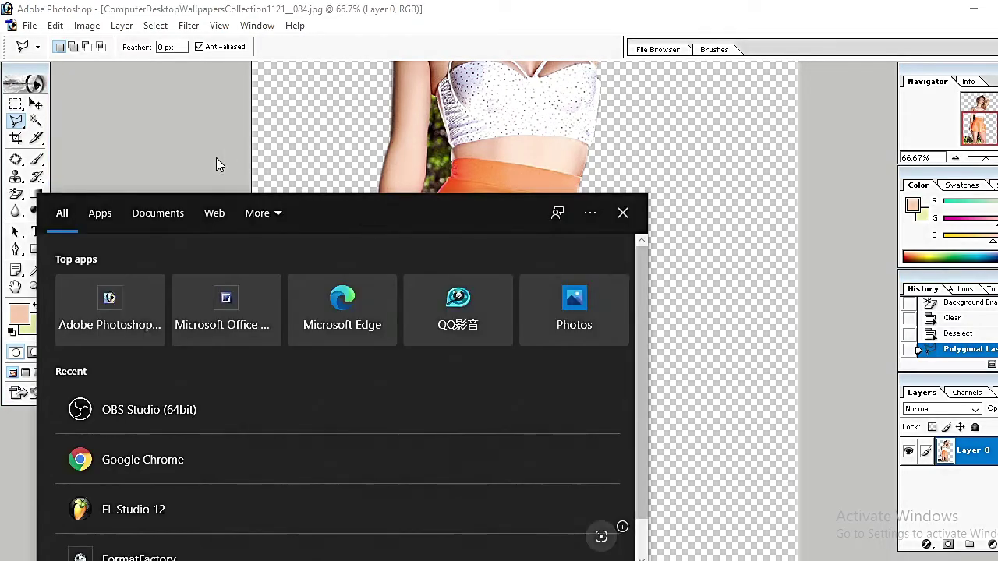
{"action": "key", "text": "Escape"}
- Select the leftover grass patch beside the woman's left-side leg with the Polygonal Lasso, following the leg's outer edge and closing outside the image
{"action": "left_click", "coordinate": [223, 406]}
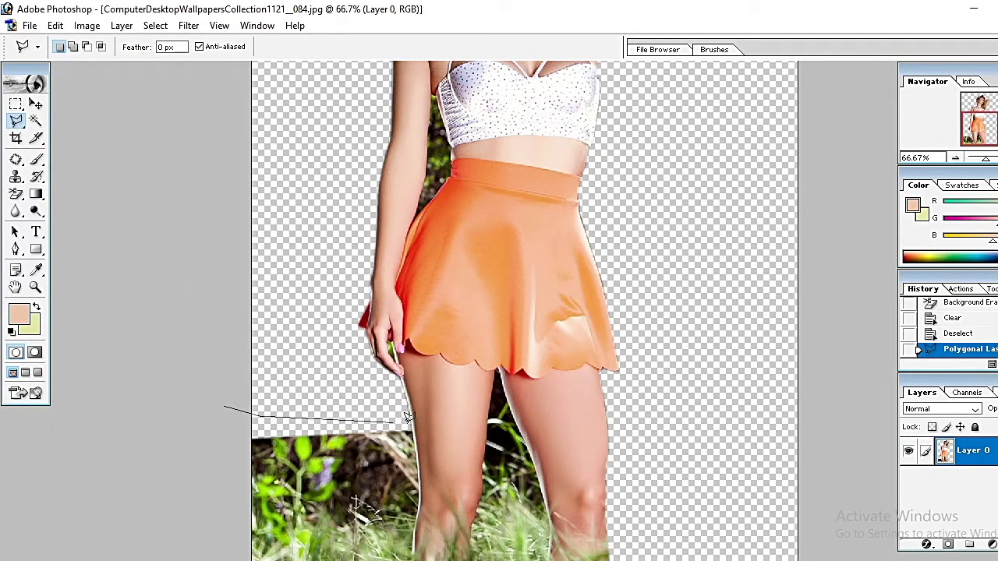
{"action": "key", "text": "ctrl+plus"}
{"action": "key", "text": "ctrl+plus"}
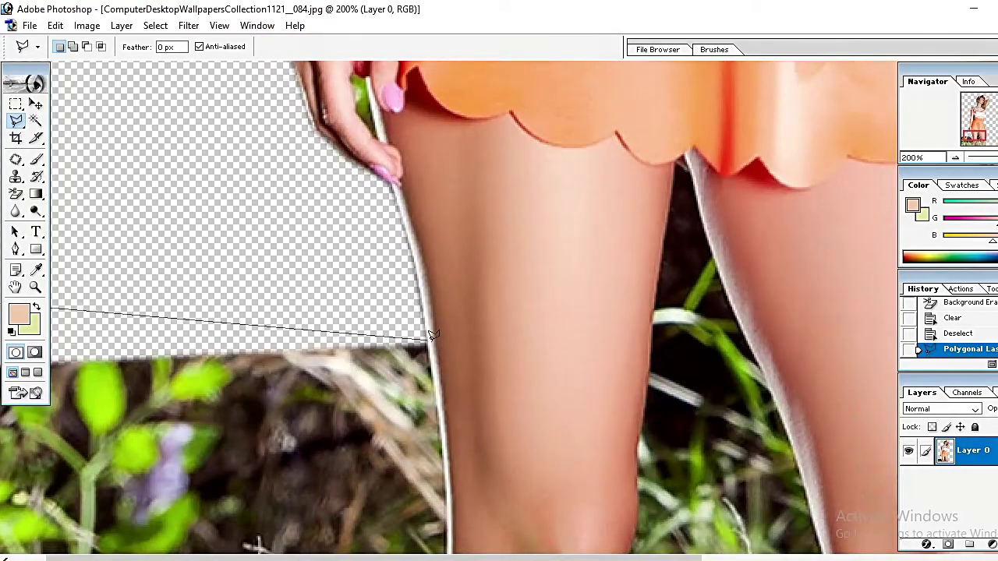
{"action": "left_click", "coordinate": [427, 344]}
{"action": "left_click_drag", "start_coordinate": [441, 478], "coordinate": [450, 285]}
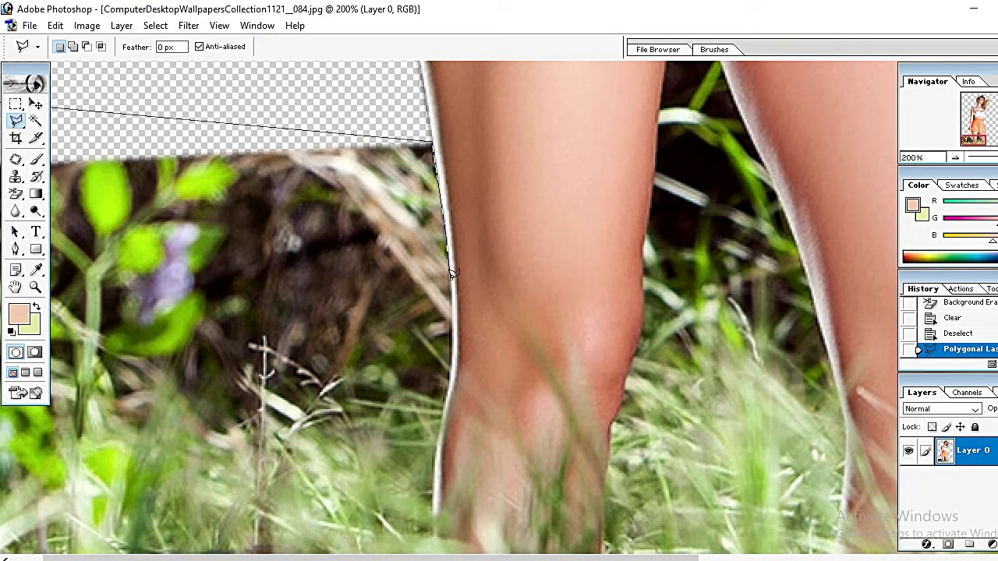
{"action": "left_click", "coordinate": [454, 339]}
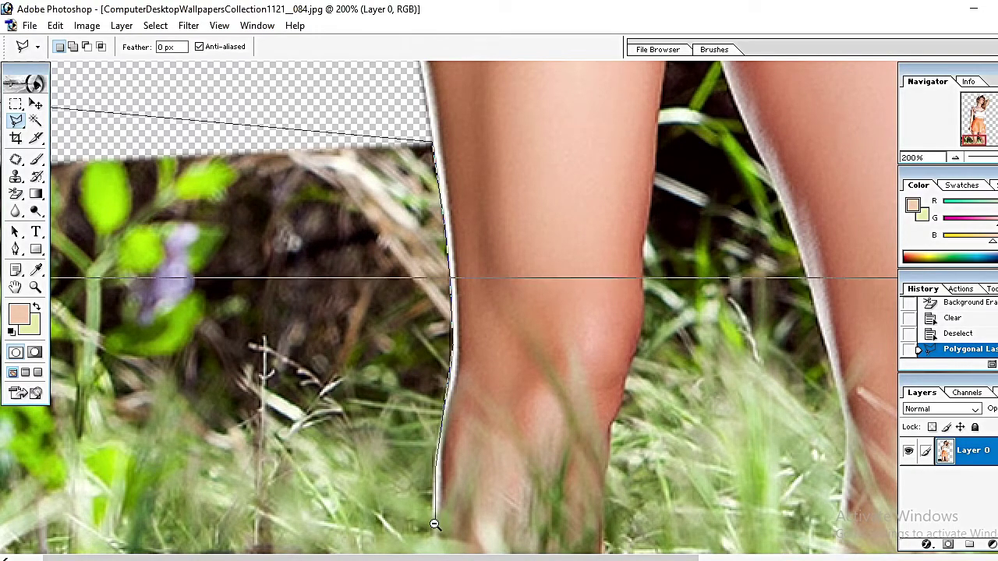
{"action": "key", "text": "ctrl+minus"}
{"action": "key", "text": "ctrl+minus"}
{"action": "left_click", "coordinate": [434, 553]}
{"action": "left_click", "coordinate": [241, 530]}
{"action": "double_click", "coordinate": [238, 430]}
- Feather the grass patch selection by 1 pixel, clear its contents and deselect
{"action": "key", "text": "ctrl+alt+d"}
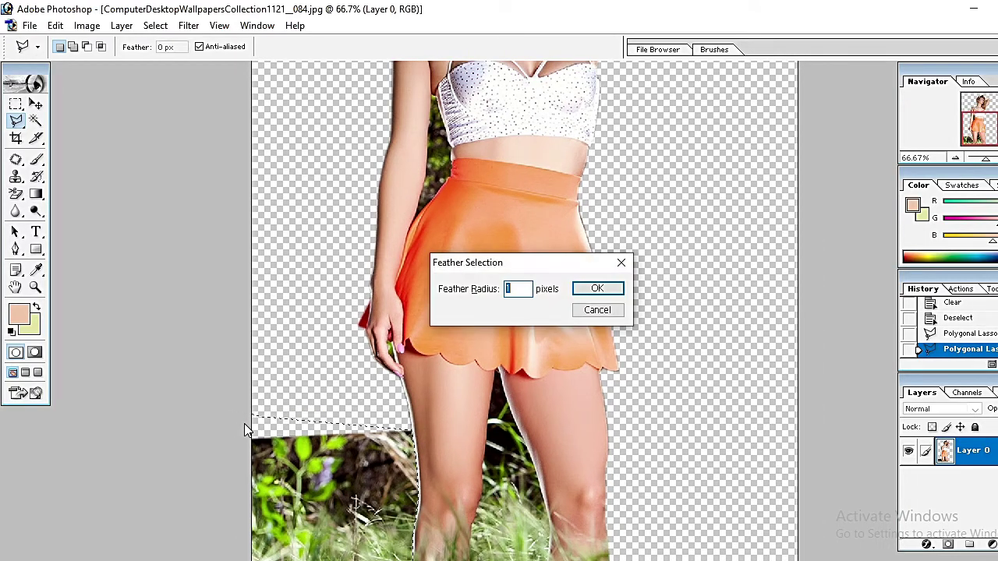
{"action": "key", "text": "Return"}
{"action": "key", "text": "Delete"}
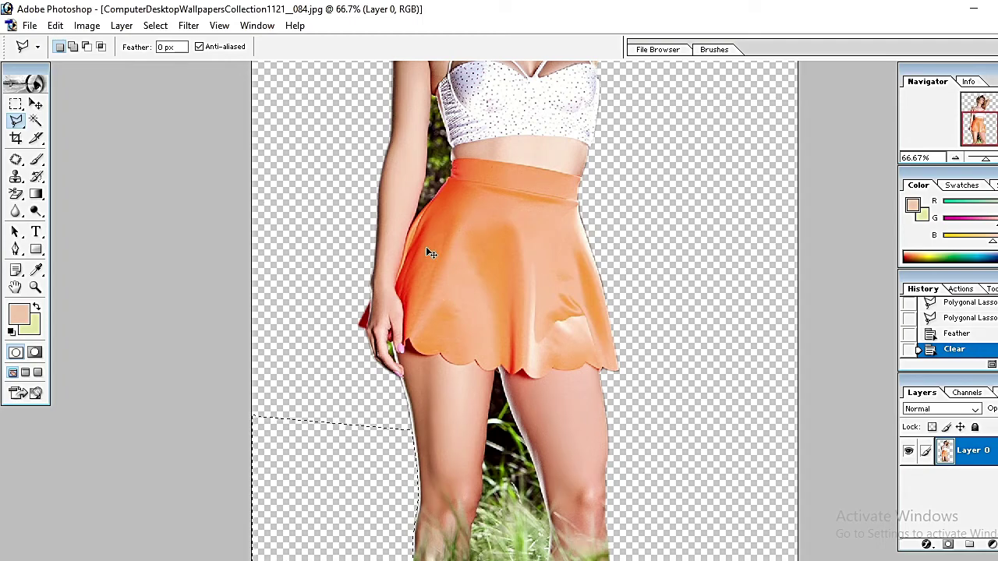
{"action": "key", "text": "ctrl+d"}
- Select the background gap between the hanging arm, the waist and the skirt with the Polygonal Lasso
{"action": "left_click", "coordinate": [463, 194]}
{"action": "left_click", "coordinate": [412, 295]}
{"action": "left_click_drag", "start_coordinate": [500, 229], "coordinate": [485, 285]}
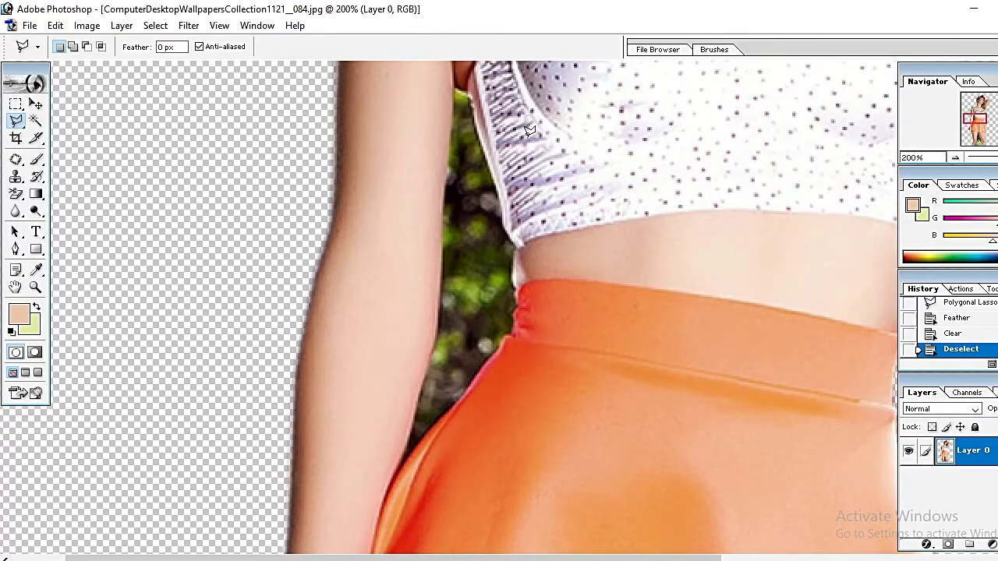
{"action": "left_click", "coordinate": [396, 472]}
{"action": "left_click", "coordinate": [506, 226]}
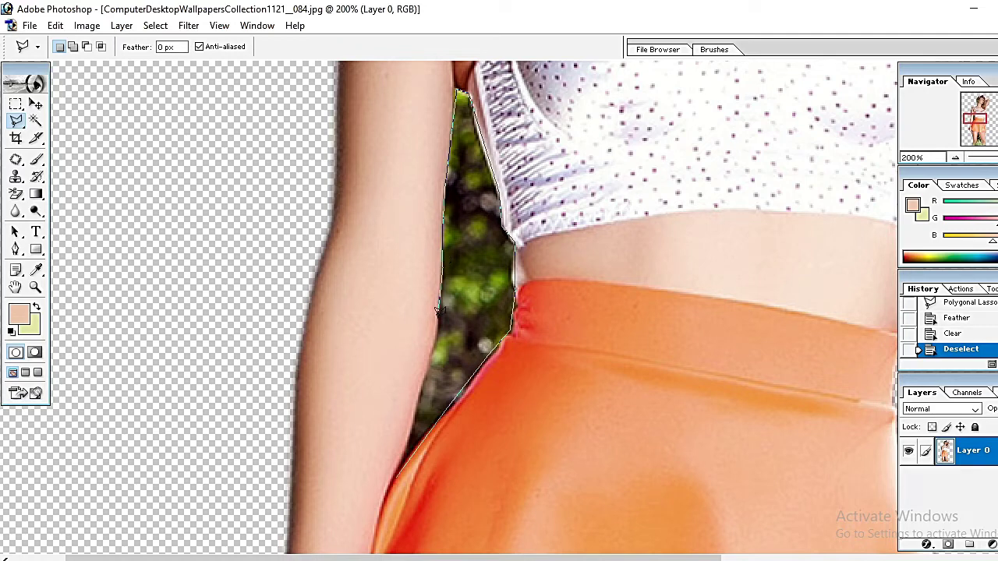
{"action": "left_click_drag", "start_coordinate": [434, 370], "coordinate": [434, 232]}
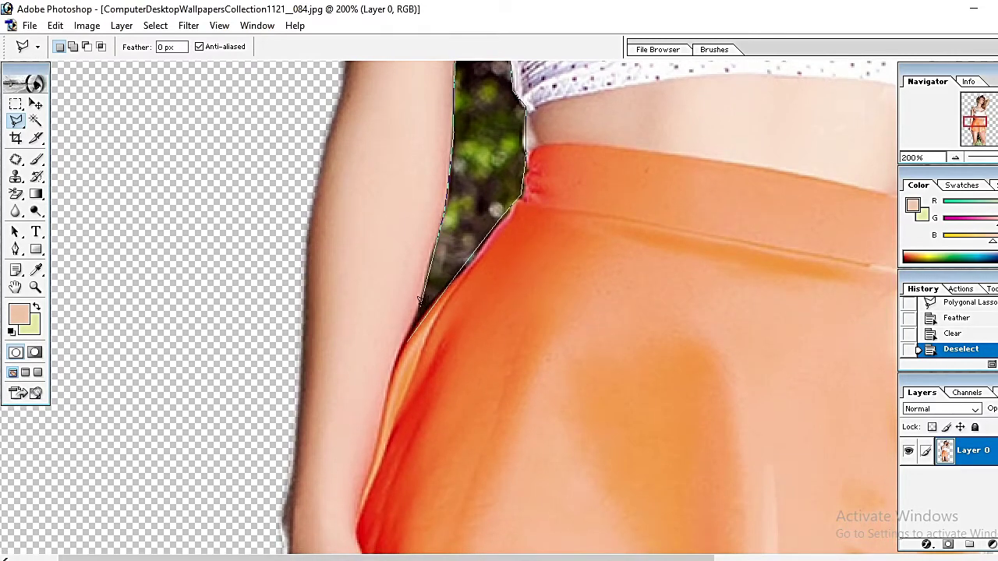
{"action": "left_click", "coordinate": [406, 344]}
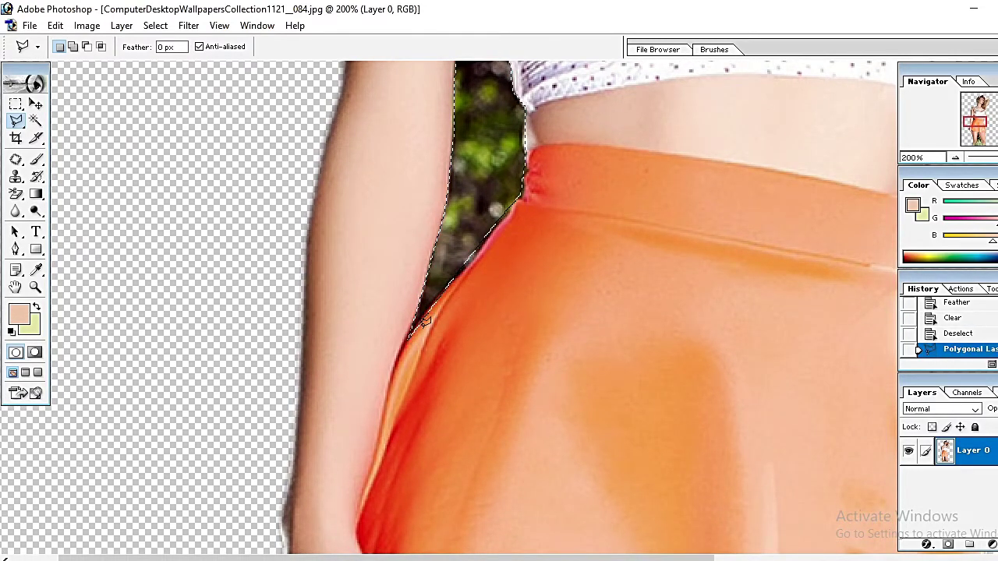
- Feather the selection between arm and waist, clear its contents and deselect
{"action": "key", "text": "ctrl+alt+d"}
{"action": "key", "text": "Return"}
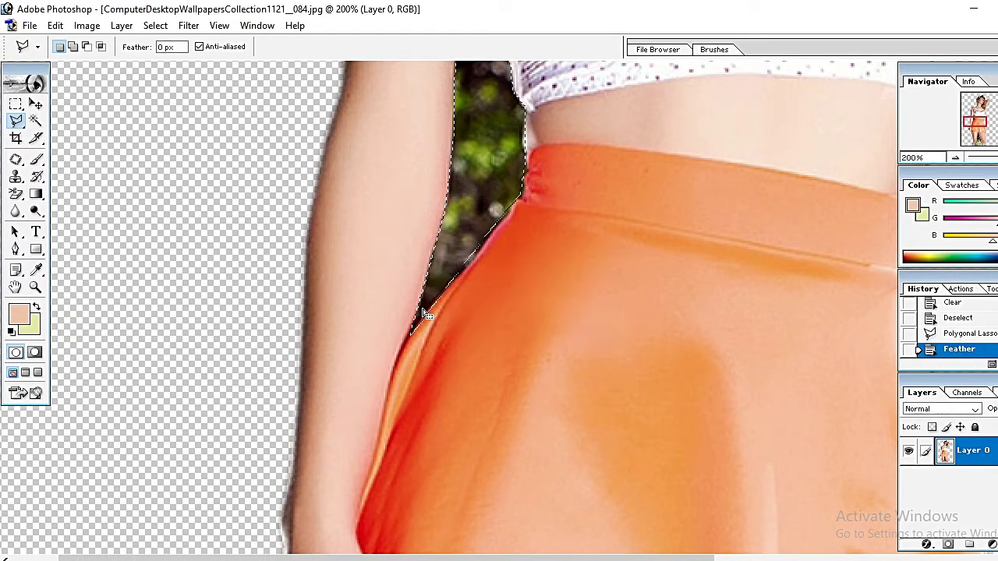
{"action": "key", "text": "Delete"}
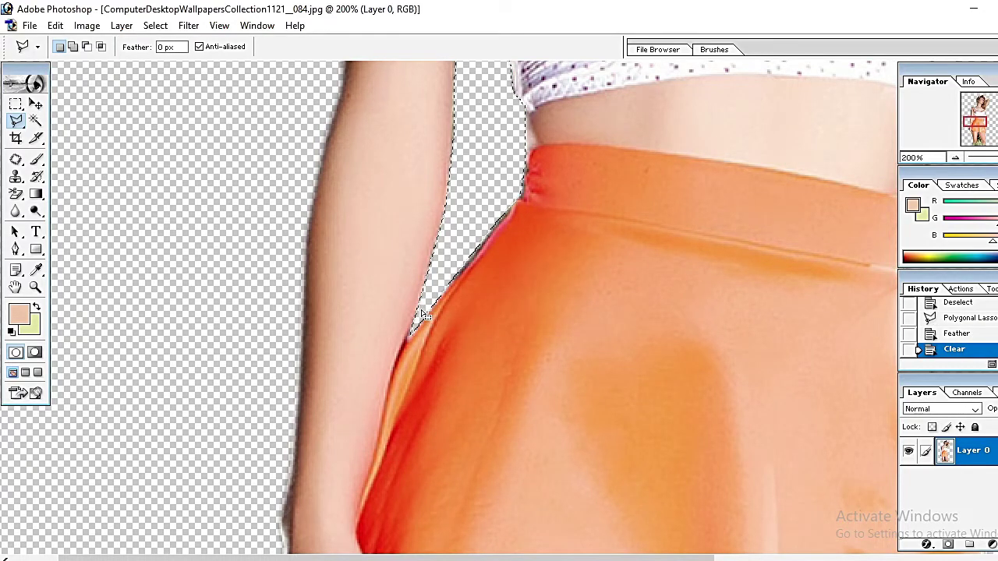
{"action": "key", "text": "ctrl+d"}
- Start a lasso outline of the gap between the legs, tracing up the left-side leg's inner edge to just below the skirt
{"action": "left_click_drag", "start_coordinate": [595, 296], "coordinate": [412, 301]}
{"action": "scroll", "coordinate": [412, 301], "scroll_direction": "down", "scroll_amount": 15}
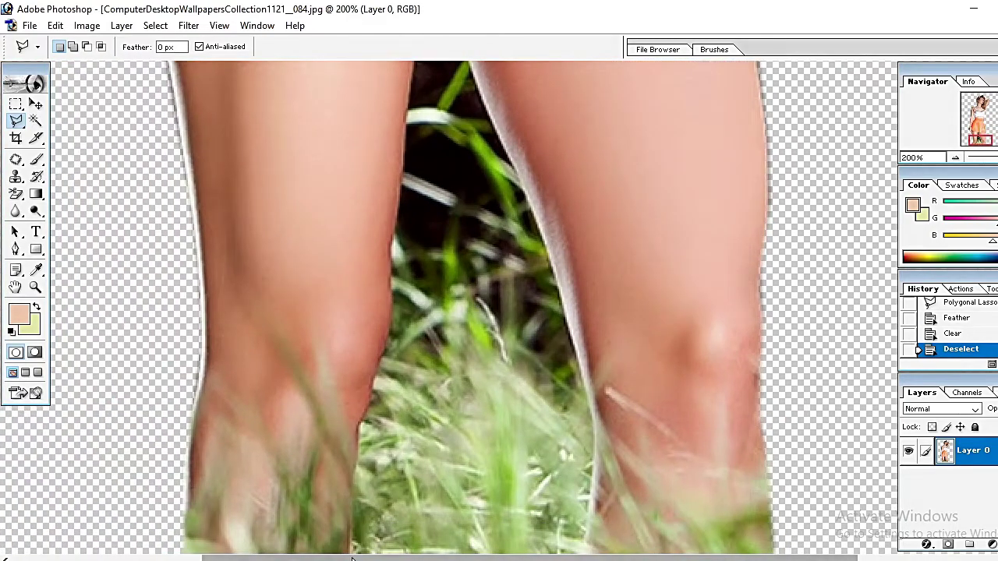
{"action": "left_click", "coordinate": [350, 552]}
{"action": "left_click", "coordinate": [358, 423]}
{"action": "left_click", "coordinate": [394, 310]}
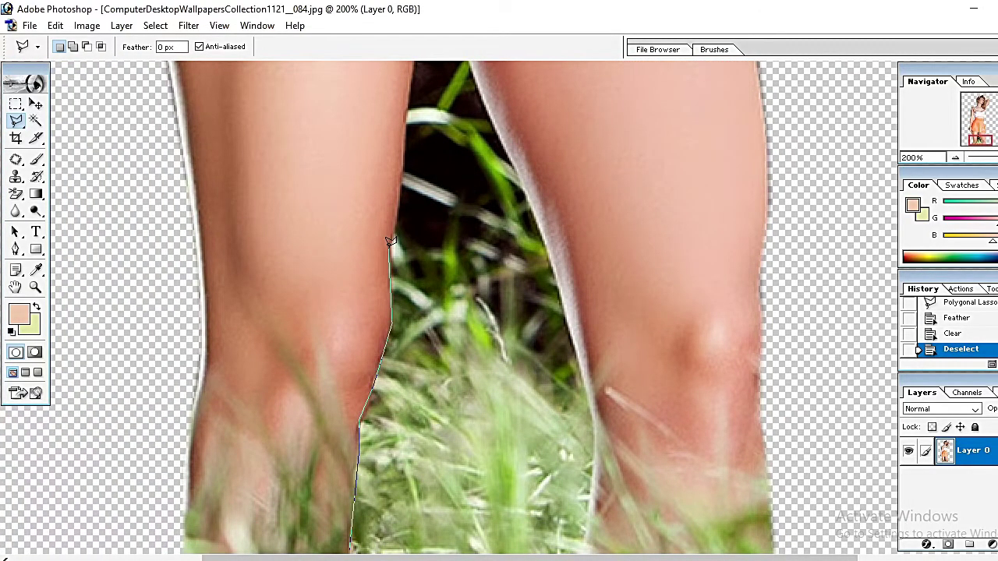
{"action": "left_click", "coordinate": [405, 178]}
{"action": "scroll", "coordinate": [405, 178], "scroll_direction": "up", "scroll_amount": 4}
{"action": "left_click", "coordinate": [434, 83]}
- Carry the lasso outline down the right-side leg's inner edge and close it below the image's bottom edge
{"action": "scroll", "coordinate": [499, 249], "scroll_direction": "down", "scroll_amount": 2}
{"action": "left_click", "coordinate": [518, 245]}
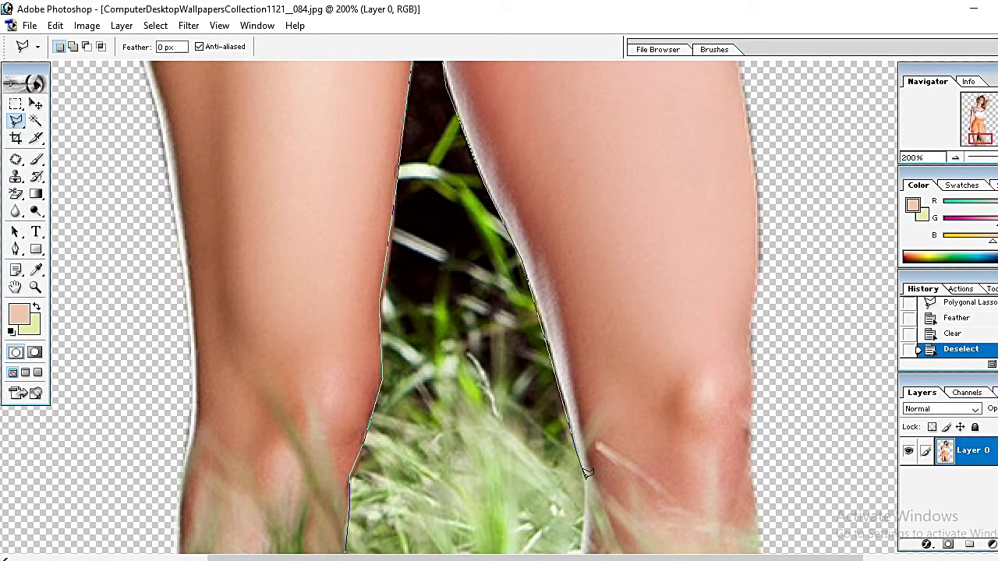
{"action": "scroll", "coordinate": [588, 475], "scroll_direction": "down", "scroll_amount": 2}
{"action": "key", "text": "ctrl+minus"}
{"action": "key", "text": "ctrl+minus"}
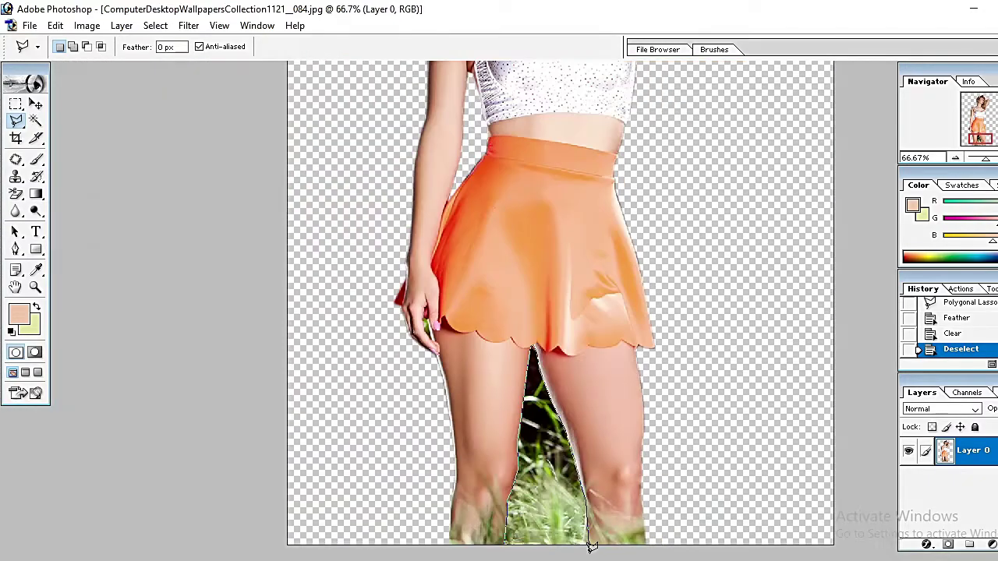
{"action": "double_click", "coordinate": [511, 552]}
- Feather the selection between the legs, clear its contents and deselect
{"action": "key", "text": "ctrl+alt+d"}
{"action": "key", "text": "Return"}
{"action": "key", "text": "Delete"}
{"action": "key", "text": "ctrl+d"}
- Copy the cut-out woman into LMC Production (16).jpg and place her standing at the landscape's bottom edge
{"action": "key", "text": "ctrl+minus"}
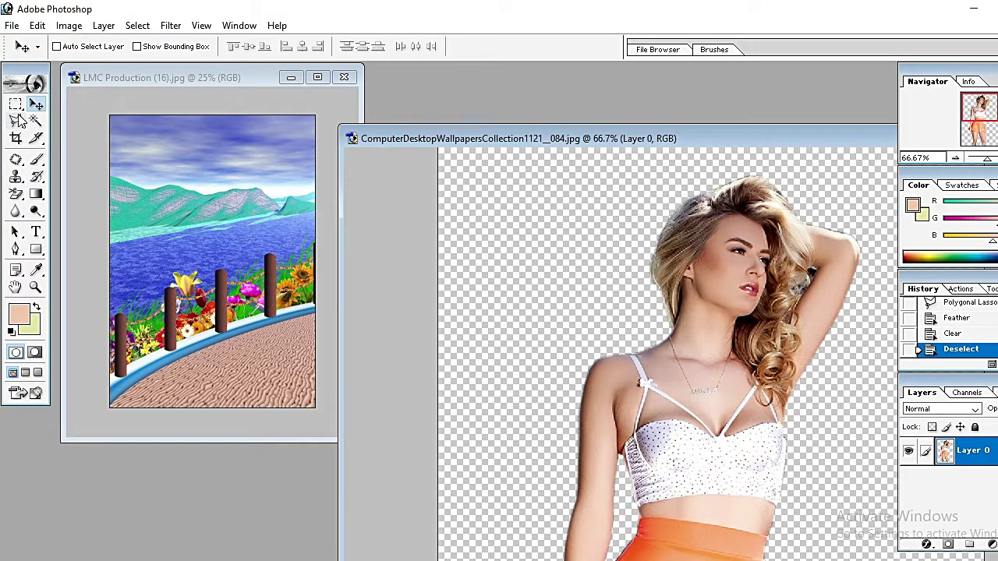
{"action": "left_click_drag", "start_coordinate": [689, 373], "coordinate": [199, 235]}
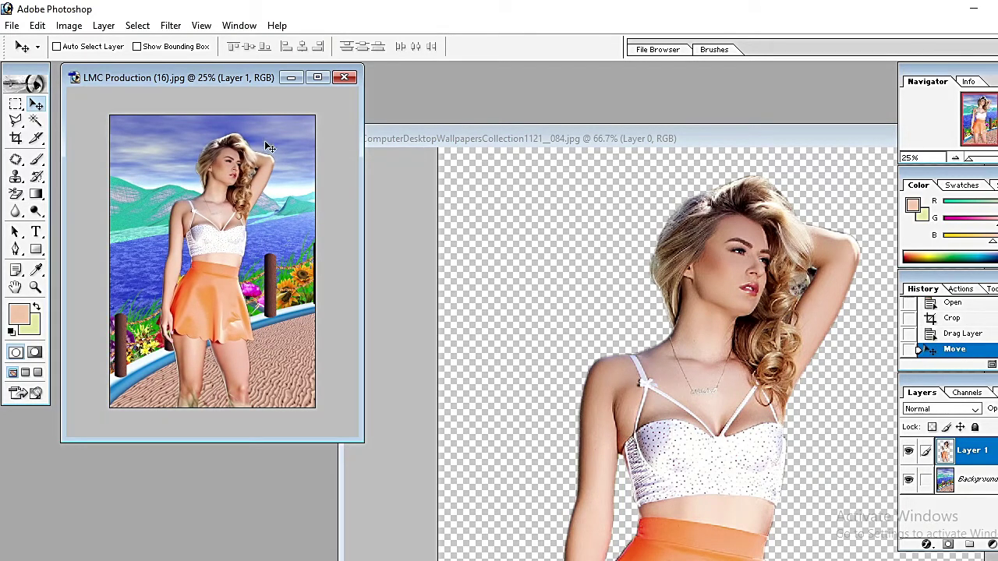
{"action": "left_click", "coordinate": [317, 78]}
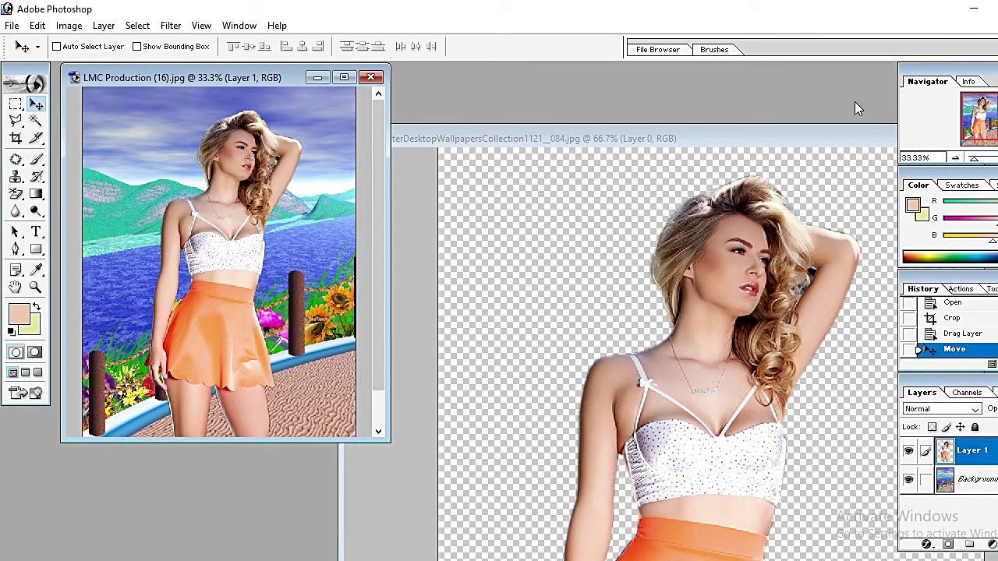
{"action": "left_click", "coordinate": [343, 78]}
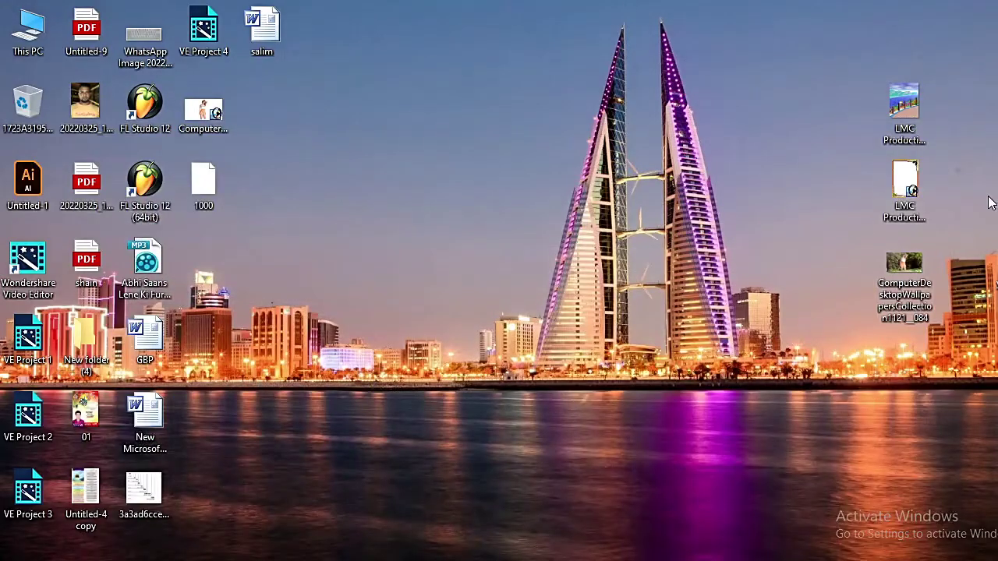
- Open the frame file LMC Production (13)1.psd from the desktop in Photoshop and arrange its window beside the landscape document
{"action": "left_click", "coordinate": [894, 195]}
{"action": "left_click_drag", "start_coordinate": [923, 181], "coordinate": [401, 559]}
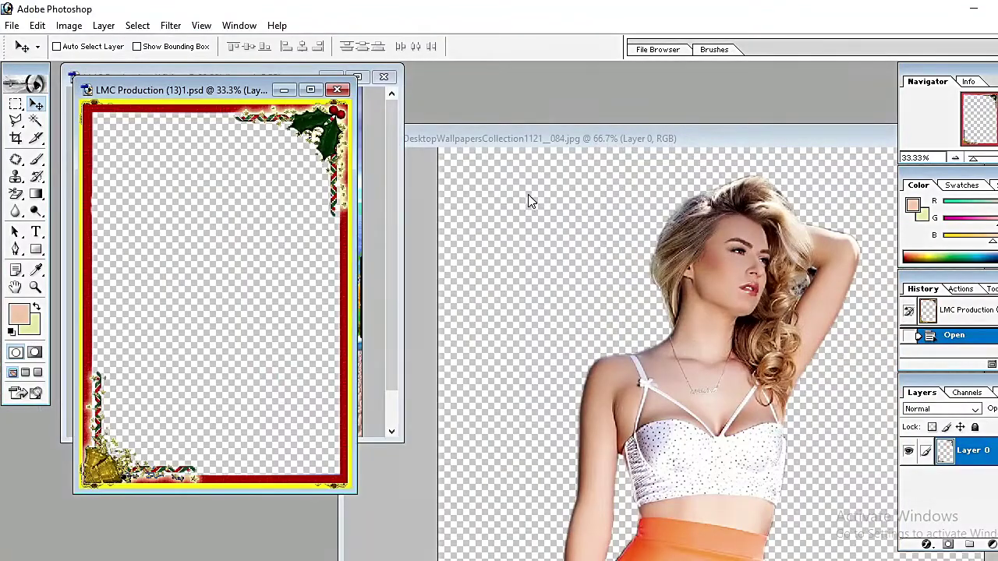
{"action": "left_click_drag", "start_coordinate": [149, 92], "coordinate": [559, 109]}
{"action": "left_click", "coordinate": [210, 138]}
{"action": "key", "text": "ctrl+minus"}
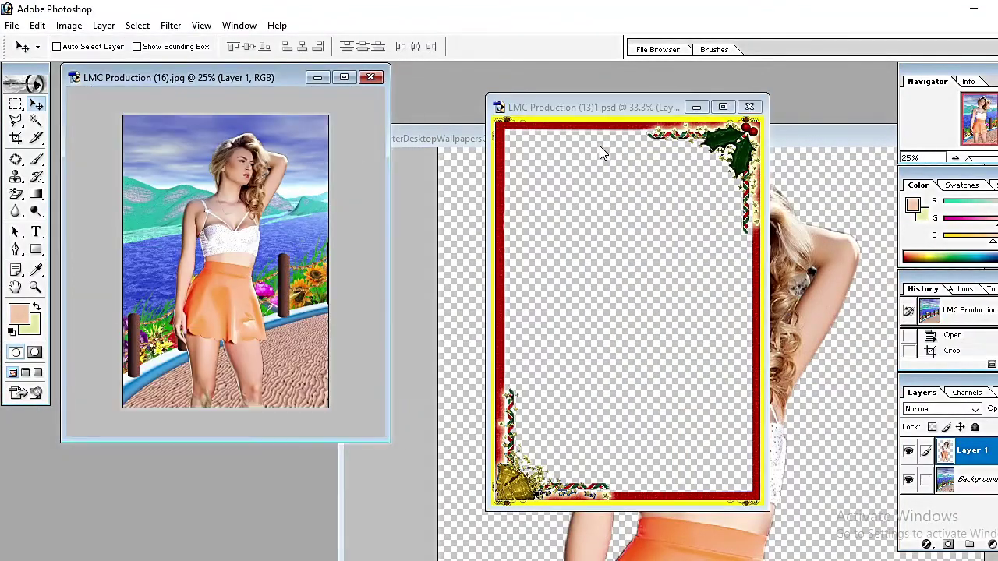
- Copy the decorative red and yellow frame into the landscape document and align it with the canvas edges
{"action": "left_click", "coordinate": [606, 144]}
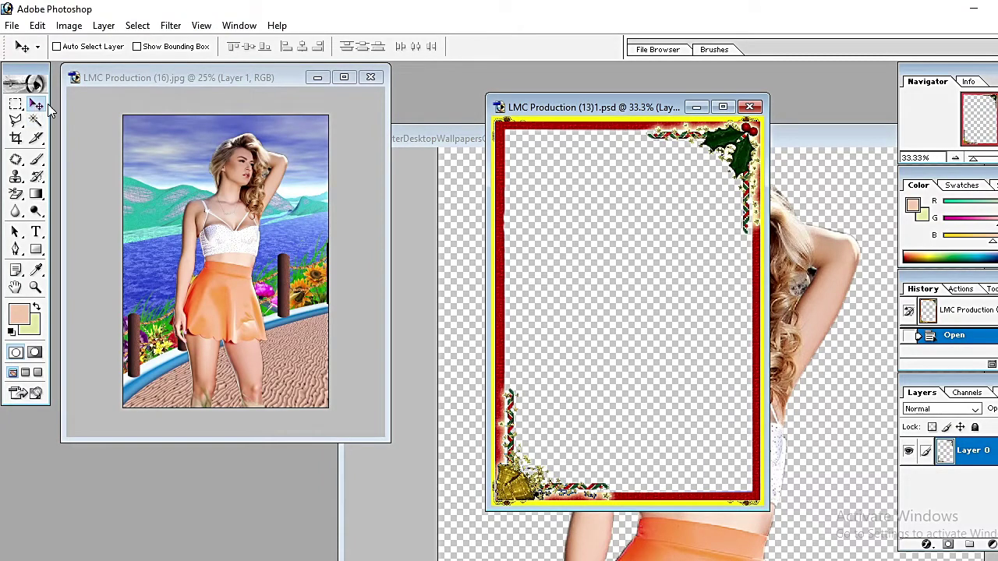
{"action": "left_click_drag", "start_coordinate": [580, 133], "coordinate": [176, 169]}
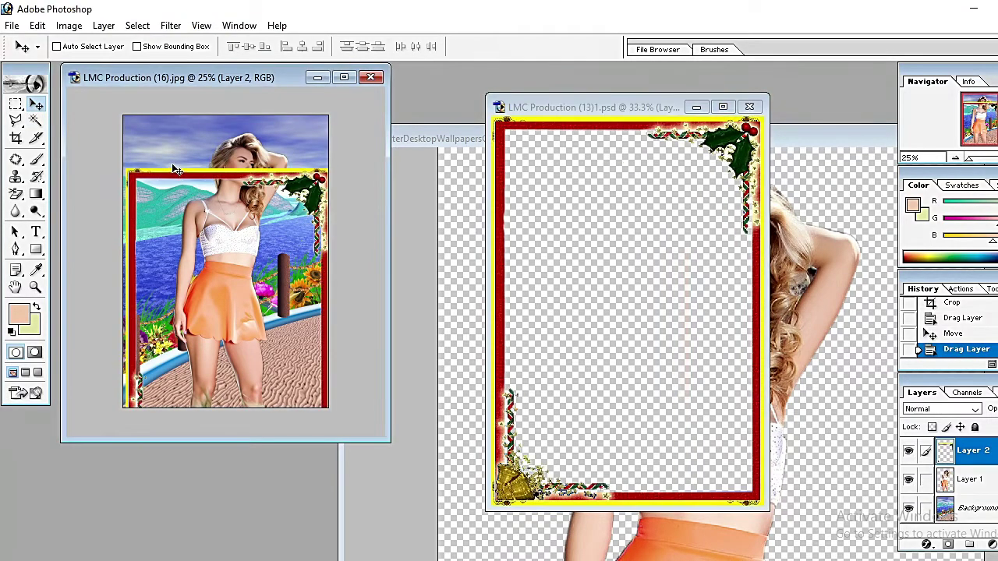
{"action": "left_click", "coordinate": [344, 77]}
{"action": "left_click_drag", "start_coordinate": [517, 226], "coordinate": [504, 173]}
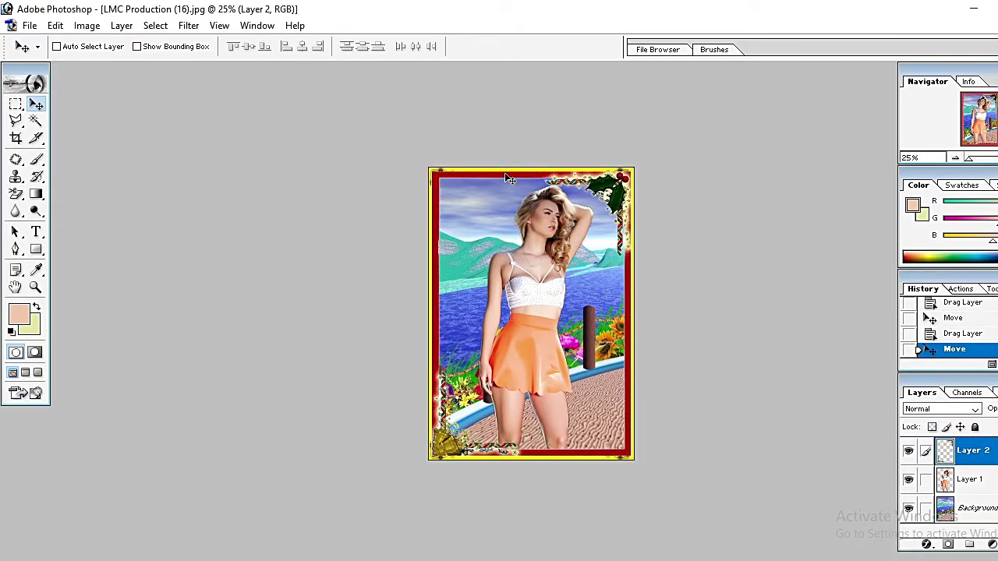
- Enlarge the frame layer with Free Transform from its lower-right corner so it extends past the canvas, and apply the transformation
{"action": "key", "text": "ctrl+t"}
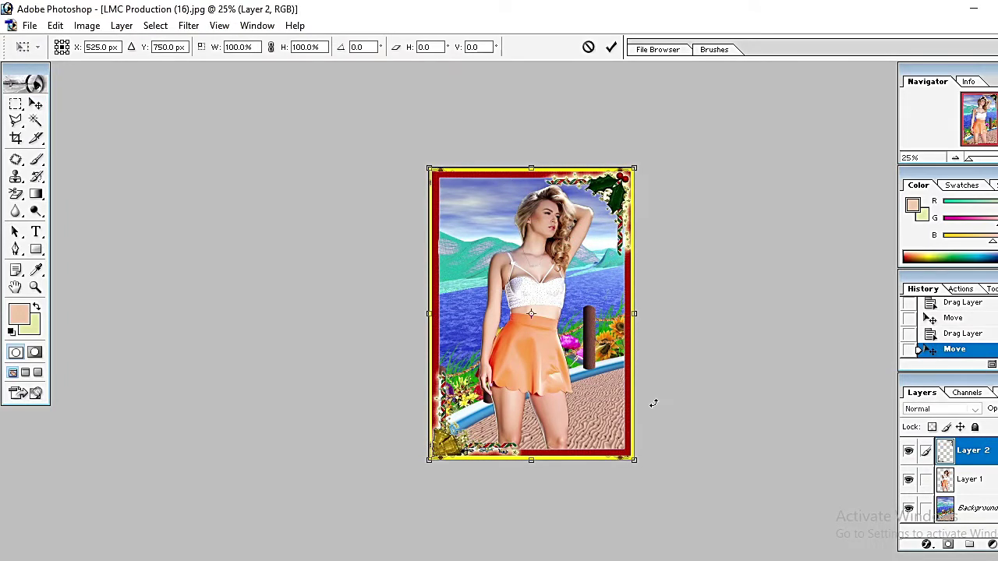
{"action": "left_click_drag", "start_coordinate": [635, 460], "coordinate": [693, 517]}
{"action": "key", "text": "Return"}
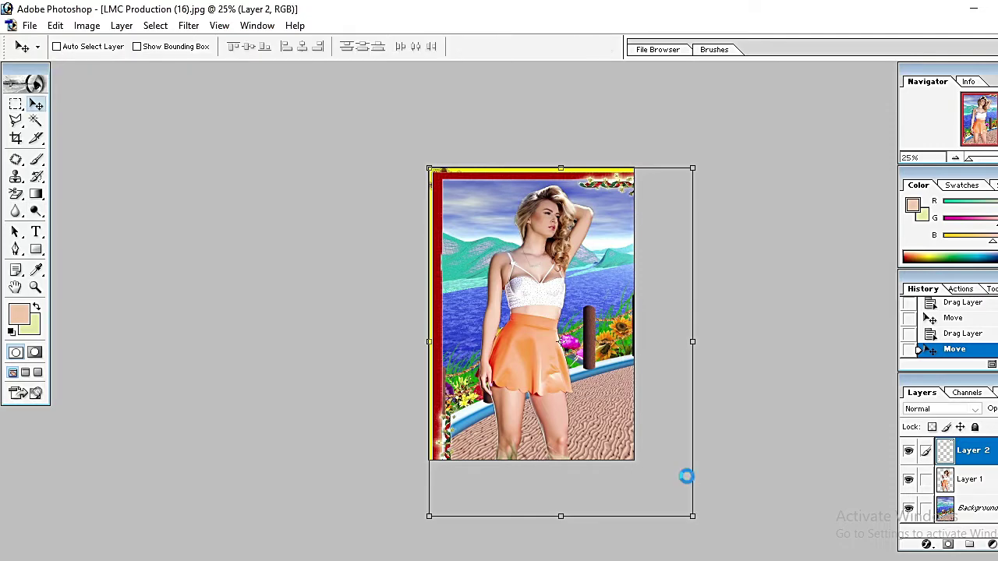
{"action": "key", "text": "ctrl+plus"}
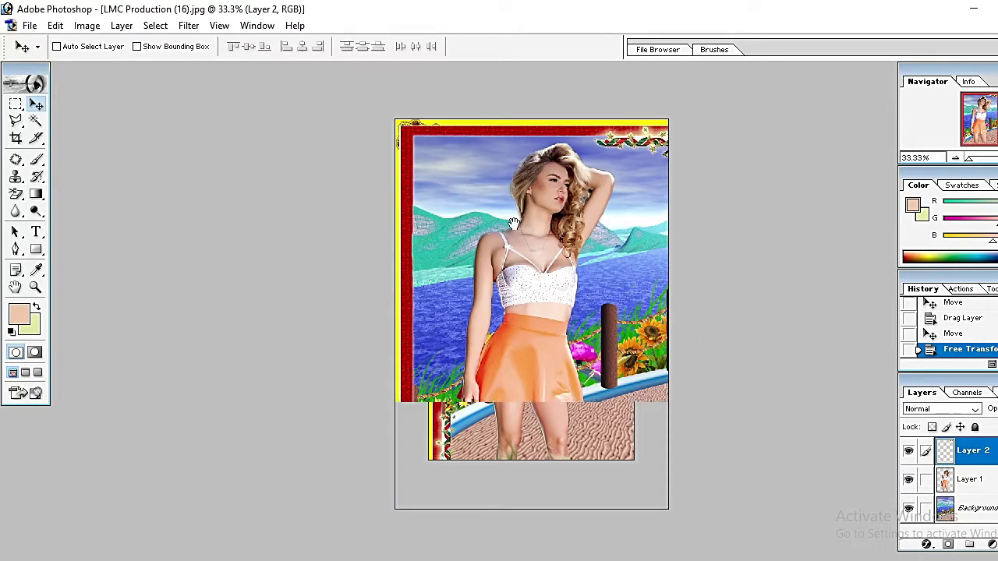
- Shrink the frame layer proportionately to the canvas with Free Transform so the full frame fits its edges, and apply the transformation
{"action": "left_click", "coordinate": [544, 263], "text": "ctrl+alt"}
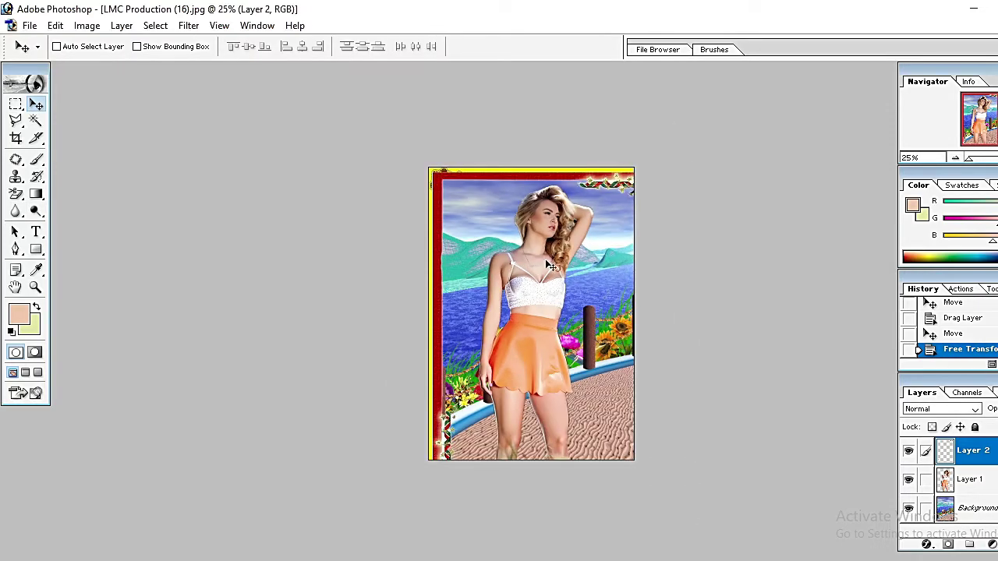
{"action": "key", "text": "ctrl+t"}
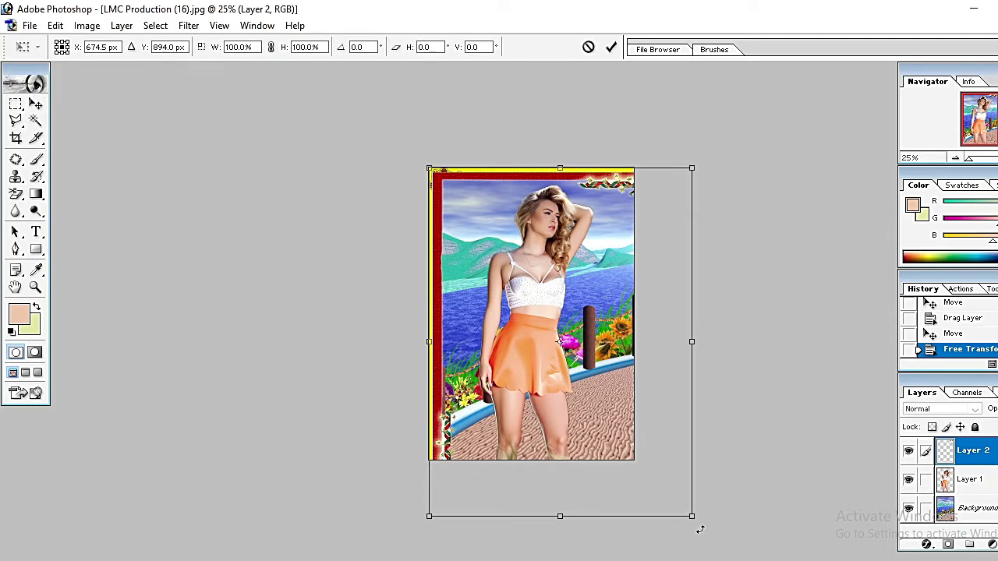
{"action": "left_click_drag", "start_coordinate": [693, 518], "coordinate": [637, 461]}
{"action": "key", "text": "Return"}
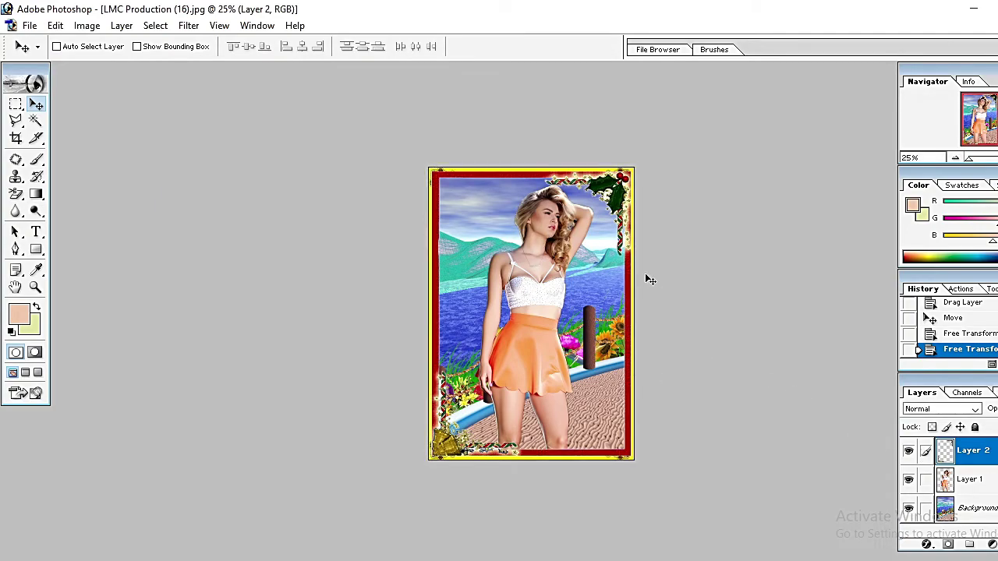
{"action": "left_click", "coordinate": [499, 242], "text": "ctrl"}
{"action": "left_click", "coordinate": [483, 234], "text": "ctrl"}
{"action": "left_click", "coordinate": [473, 225], "text": "ctrl"}
{"action": "left_click", "coordinate": [473, 225], "text": "ctrl+alt"}
{"action": "left_click", "coordinate": [473, 224], "text": "ctrl+alt"}
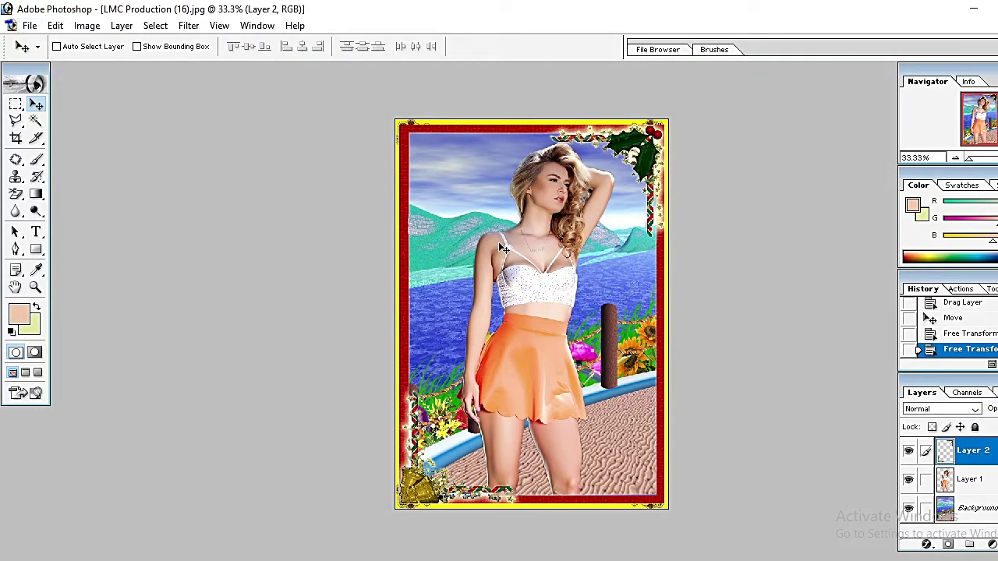
{"action": "left_click", "coordinate": [540, 221], "text": "ctrl"}
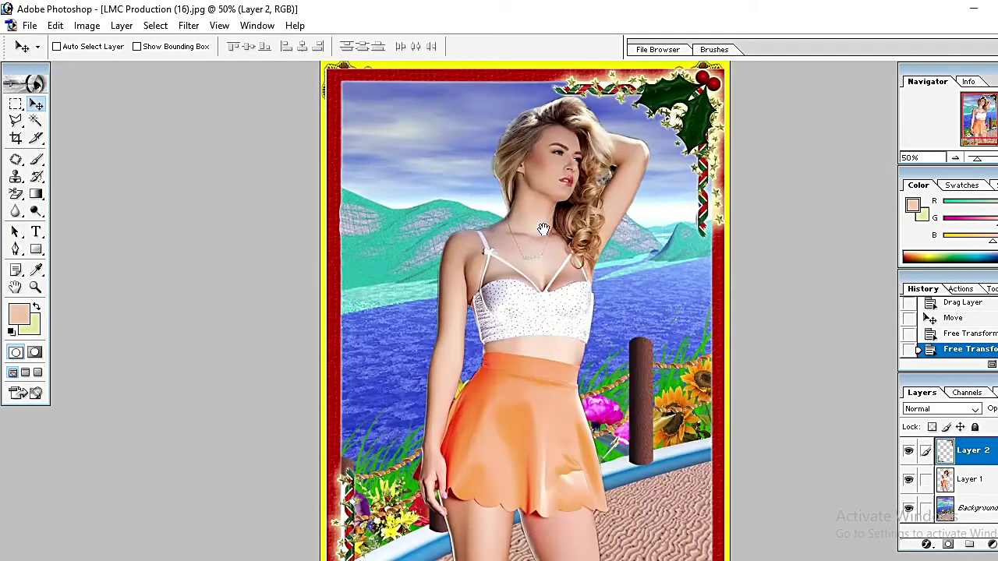
- Save the composition to the desktop in JPEG format as LMC Production (16) copy.jpg
{"action": "left_click", "coordinate": [29, 25]}
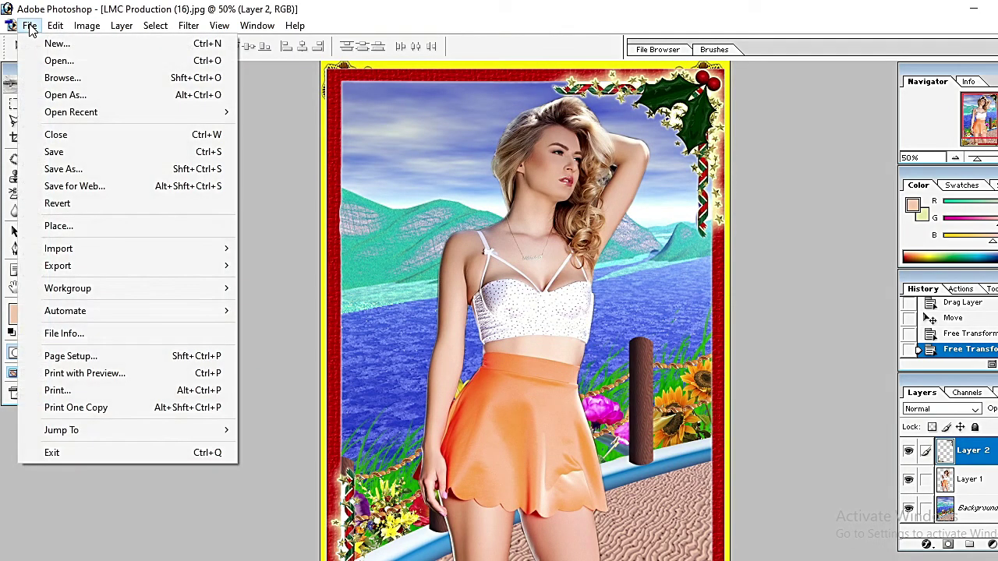
{"action": "left_click", "coordinate": [77, 168]}
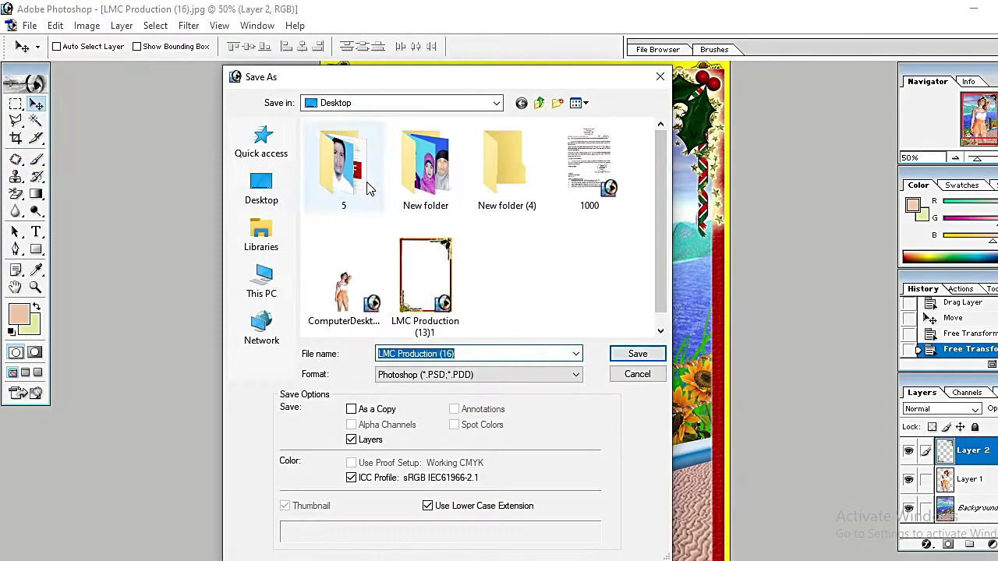
{"action": "left_click", "coordinate": [477, 374]}
{"action": "left_click", "coordinate": [341, 285]}
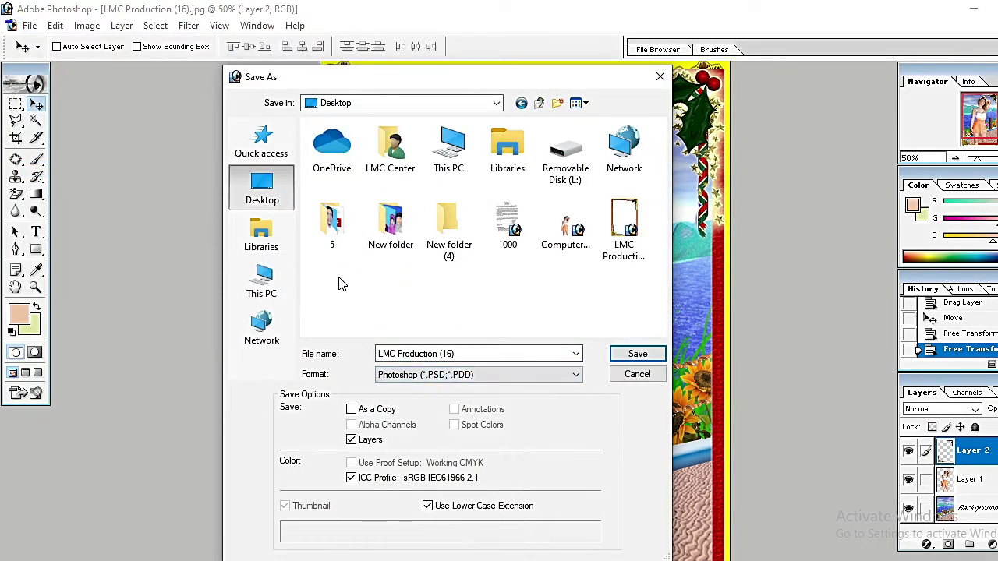
{"action": "left_click", "coordinate": [443, 377]}
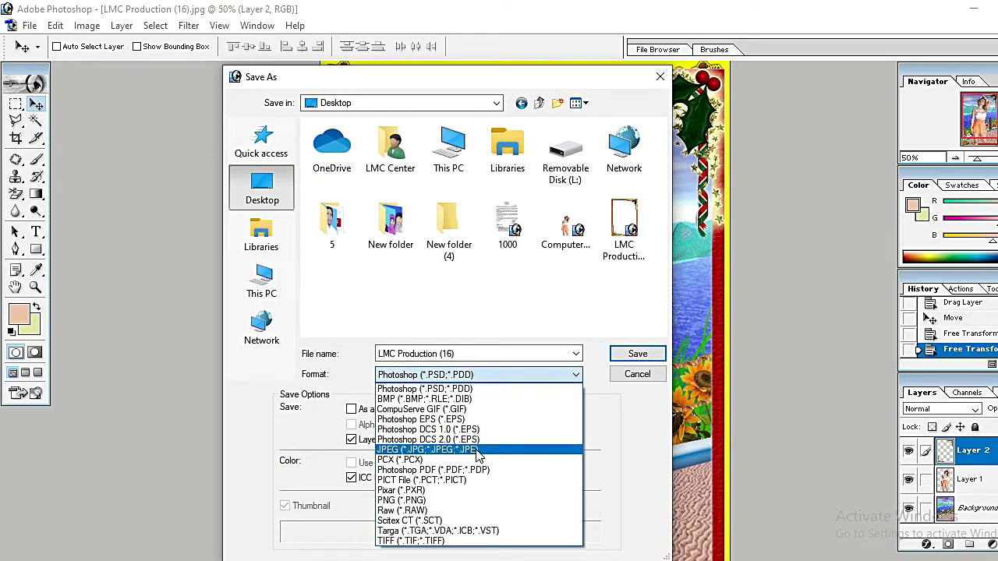
{"action": "left_click", "coordinate": [467, 441]}
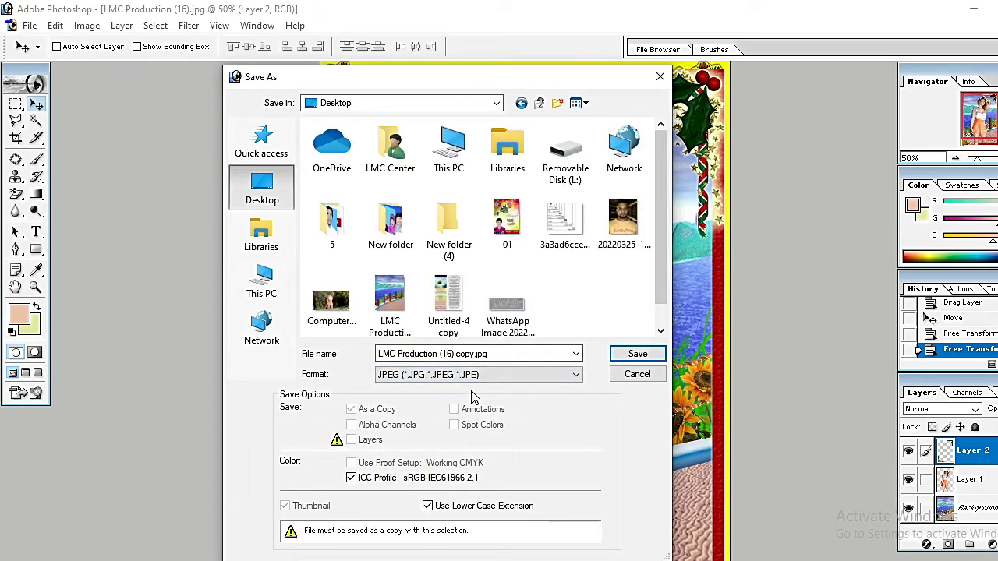
{"action": "left_click", "coordinate": [635, 354]}
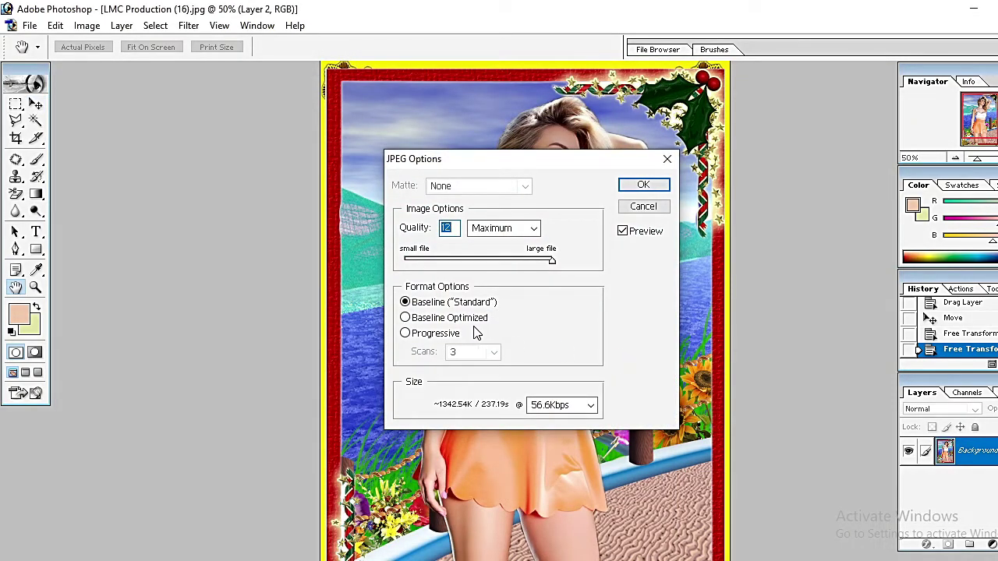
- Set the connection speed in the JPEG options to 2MBps and complete the save
{"action": "left_click", "coordinate": [550, 407]}
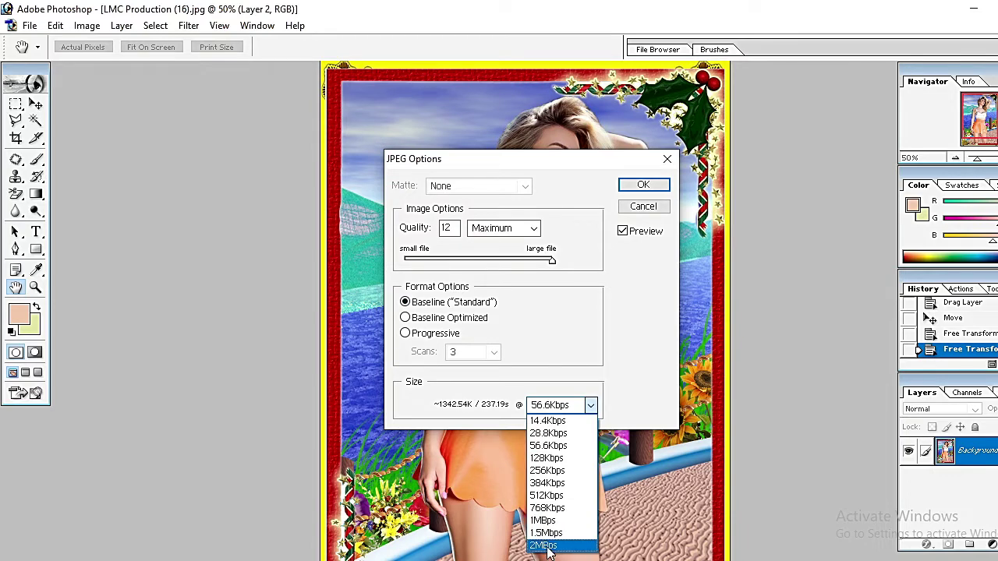
{"action": "left_click", "coordinate": [547, 545]}
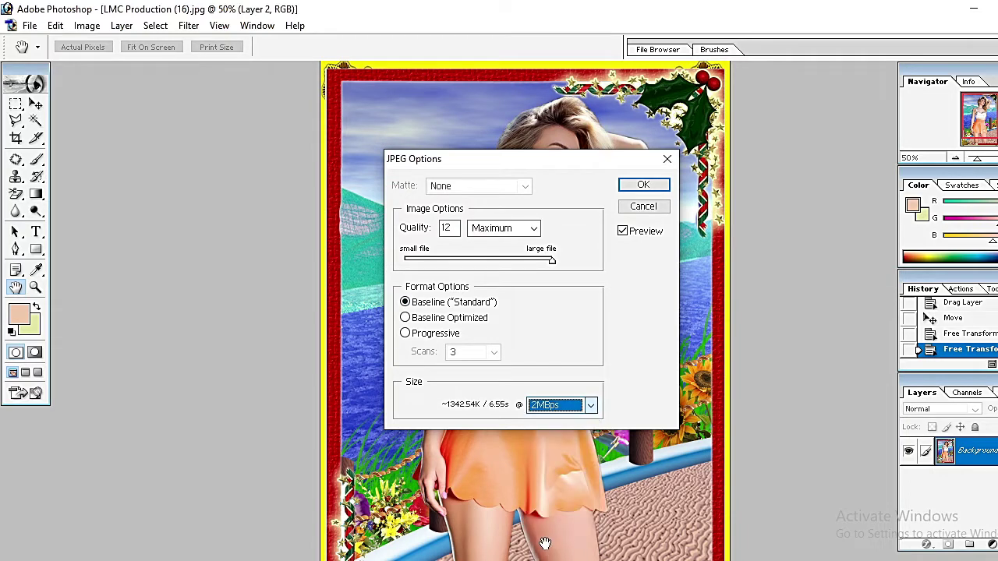
{"action": "left_click", "coordinate": [644, 186]}
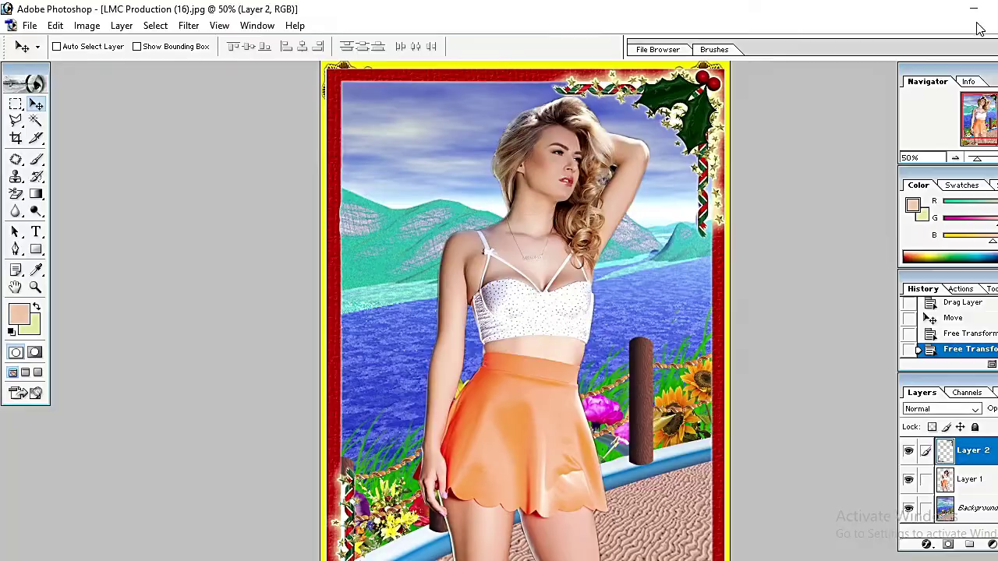
- Open LMC Production (16) copy.jpg from the desktop in Photos, examine it up close, and return to Photoshop
{"action": "left_click", "coordinate": [973, 8]}
{"action": "double_click", "coordinate": [201, 259]}
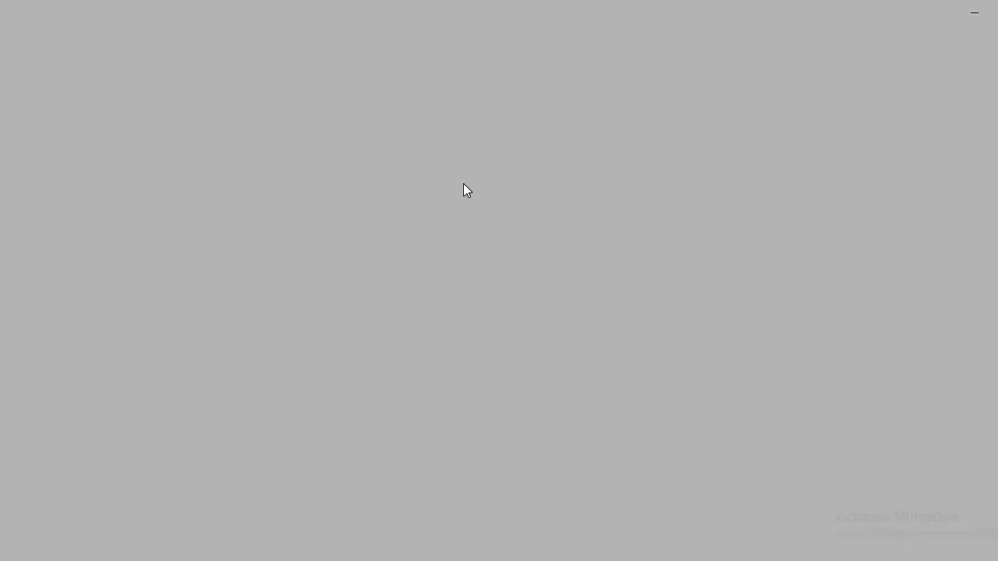
{"action": "scroll", "coordinate": [449, 183], "scroll_direction": "up", "scroll_amount": 2}
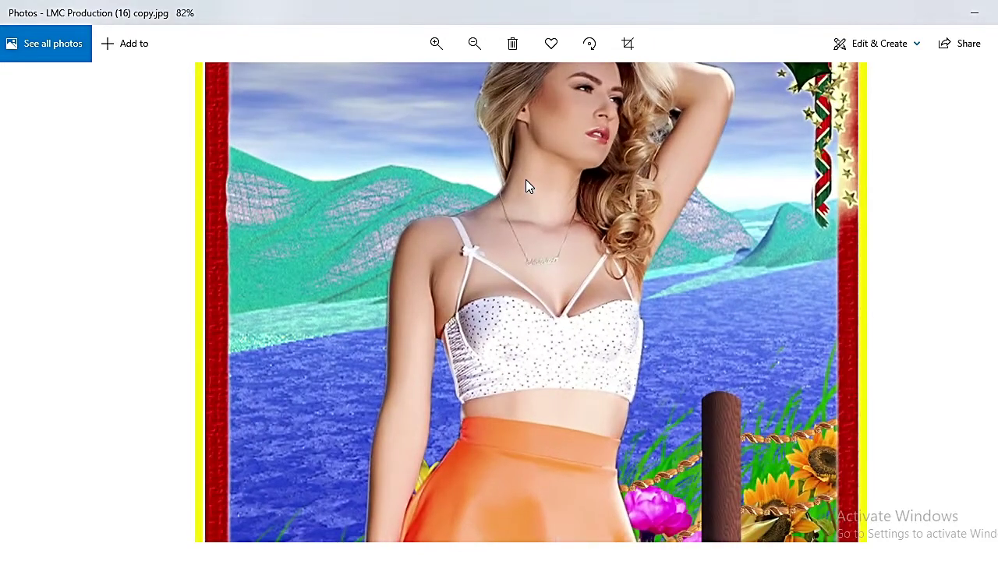
{"action": "scroll", "coordinate": [527, 187], "scroll_direction": "down", "scroll_amount": 2}
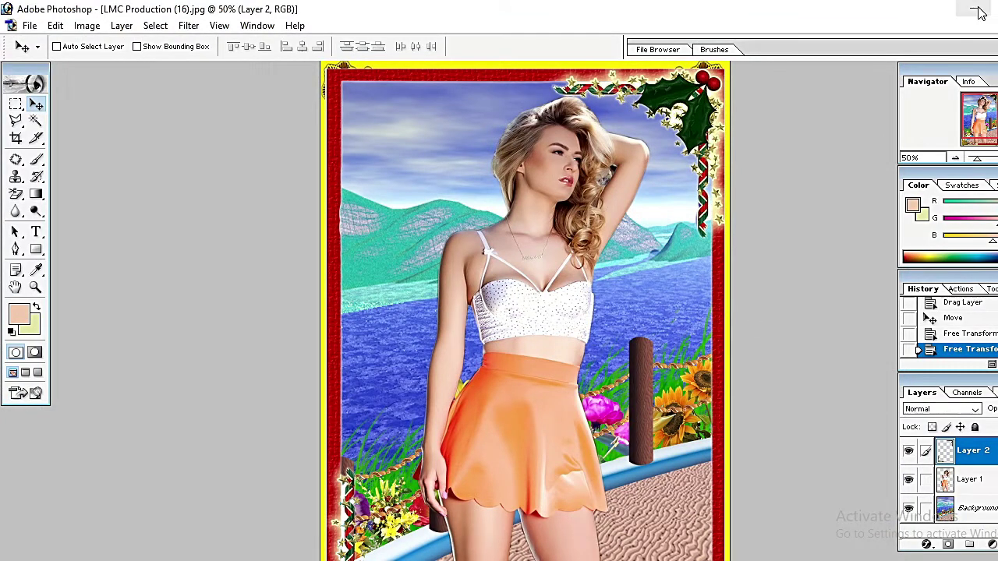
- Merge the frame and woman layers down into the landscape background
{"action": "scroll", "coordinate": [917, 504], "scroll_direction": "down", "scroll_amount": 1}
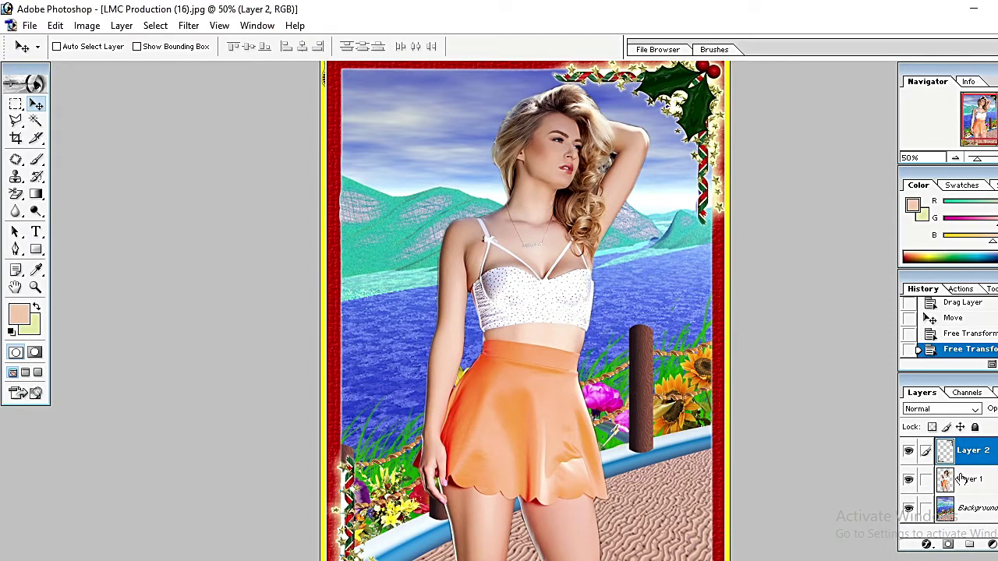
{"action": "key", "text": "ctrl+e"}
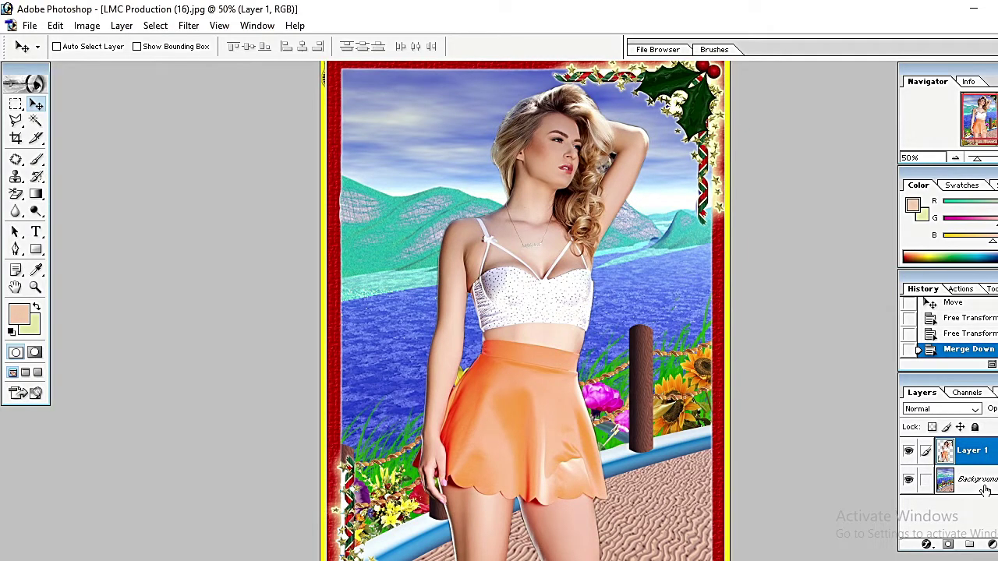
{"action": "key", "text": "ctrl+e"}
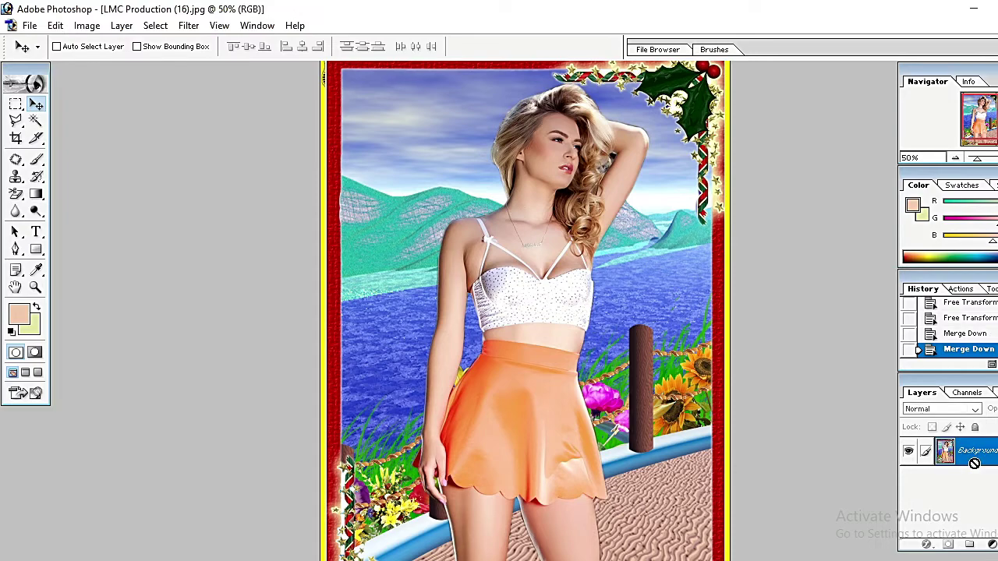
- Try to move the merged picture within its document and undo the move
{"action": "left_click", "coordinate": [543, 338], "text": "ctrl+alt"}
{"action": "left_click", "coordinate": [543, 338], "text": "ctrl+alt"}
{"action": "left_click_drag", "start_coordinate": [525, 335], "coordinate": [563, 375]}
{"action": "key", "text": "ctrl+z"}
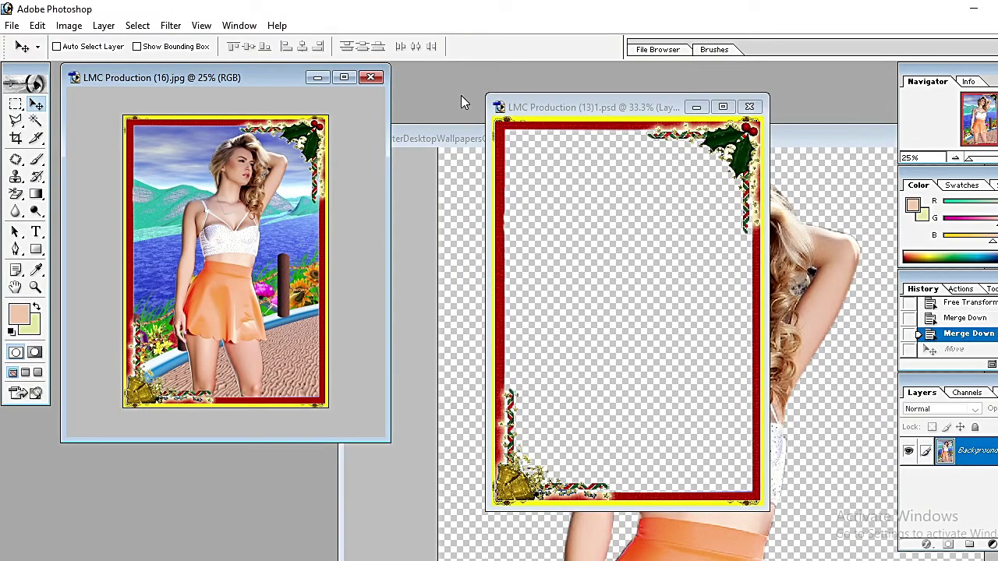
- Create a new blank 8.5 × 11 in document and arrange its window beside the framed photo
{"action": "key", "text": "ctrl+n"}
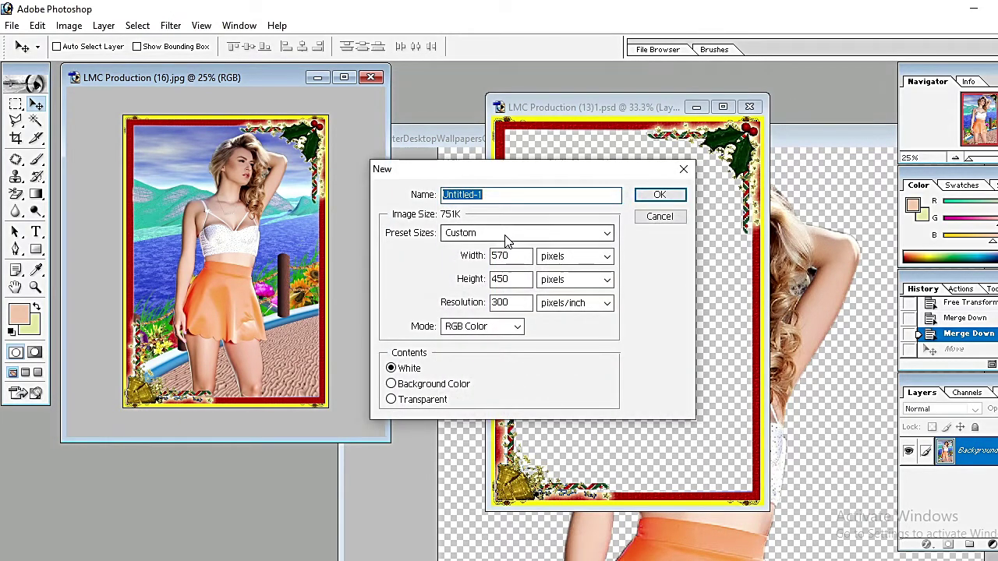
{"action": "left_click", "coordinate": [561, 232]}
{"action": "left_click", "coordinate": [456, 56]}
{"action": "key", "text": "Return"}
{"action": "left_click_drag", "start_coordinate": [241, 100], "coordinate": [688, 75]}
- Copy the framed photo into the new document's upper-left corner, duplicate it alongside, and maximize the document
{"action": "left_click", "coordinate": [267, 199]}
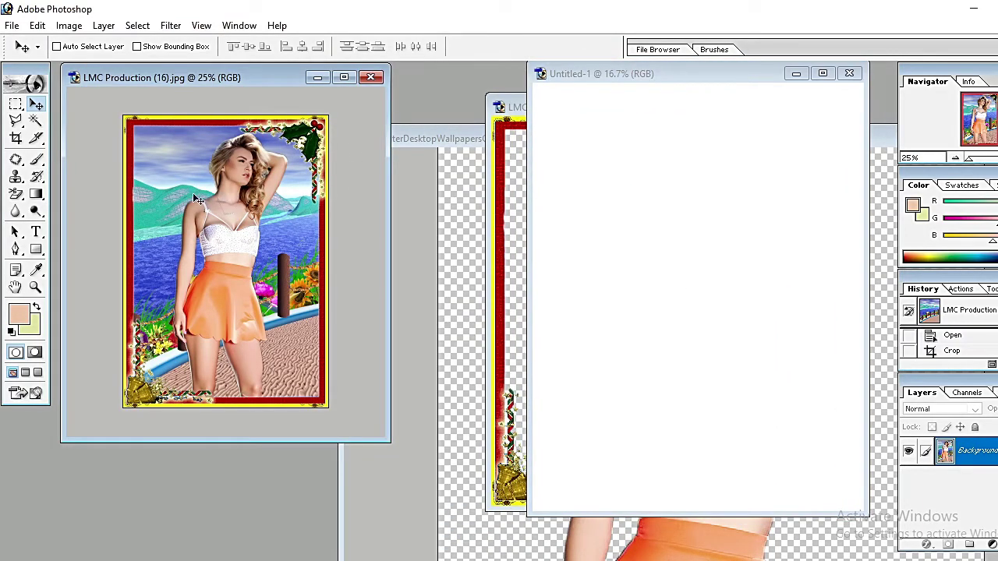
{"action": "left_click_drag", "start_coordinate": [385, 253], "coordinate": [625, 174]}
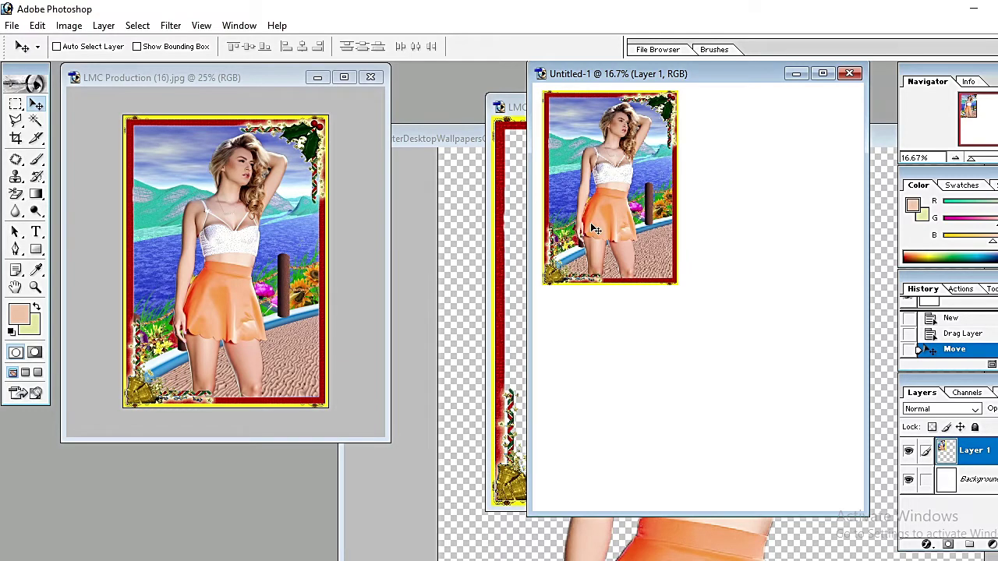
{"action": "left_click_drag", "start_coordinate": [575, 181], "coordinate": [715, 181]}
{"action": "left_click", "coordinate": [822, 73]}
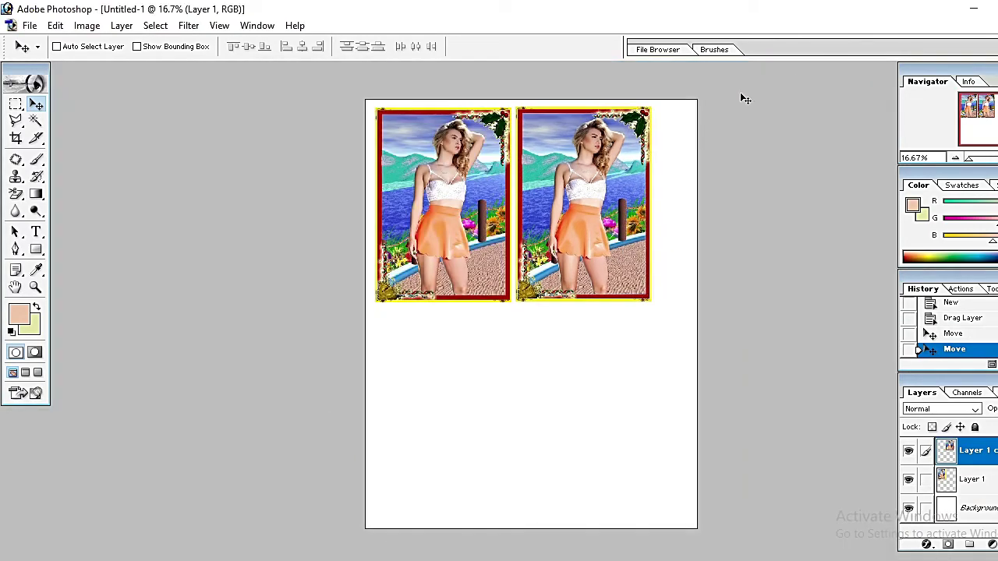
- Start printing the two-photo sheet, proceed despite clipping, and keep EPSON L220 Series as the printer
{"action": "key", "text": "ctrl+alt+p"}
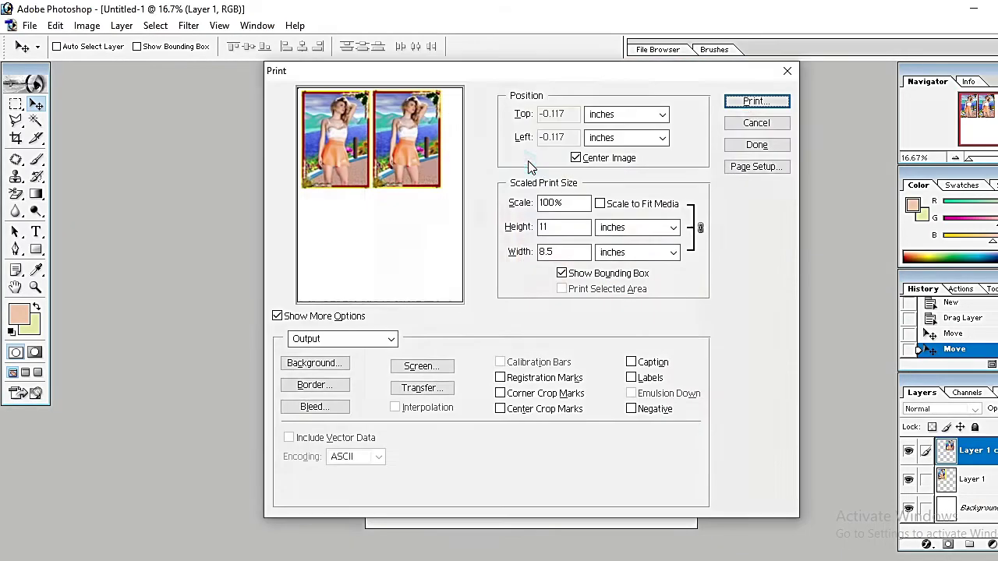
{"action": "key", "text": "Escape"}
{"action": "left_click", "coordinate": [30, 25]}
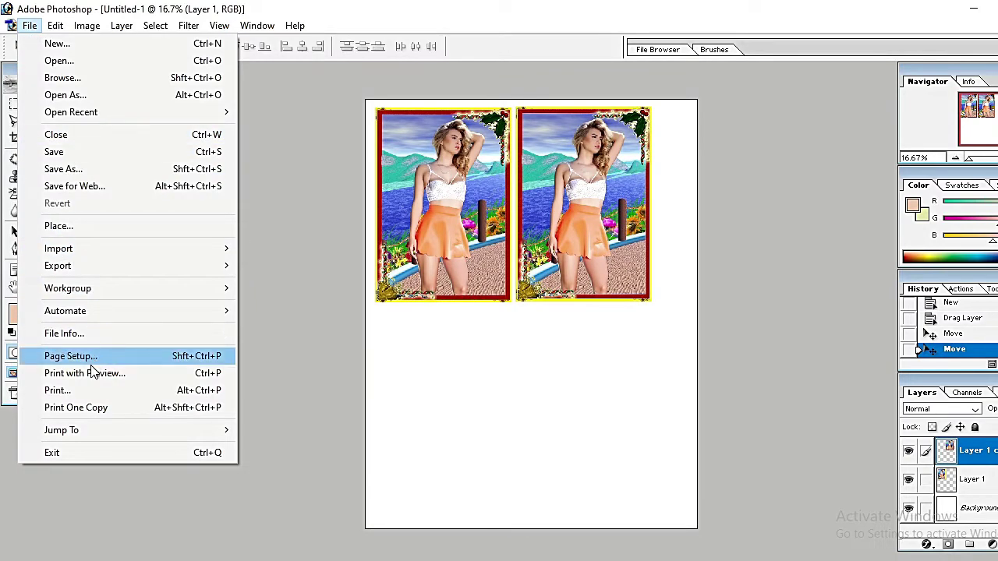
{"action": "left_click", "coordinate": [59, 390]}
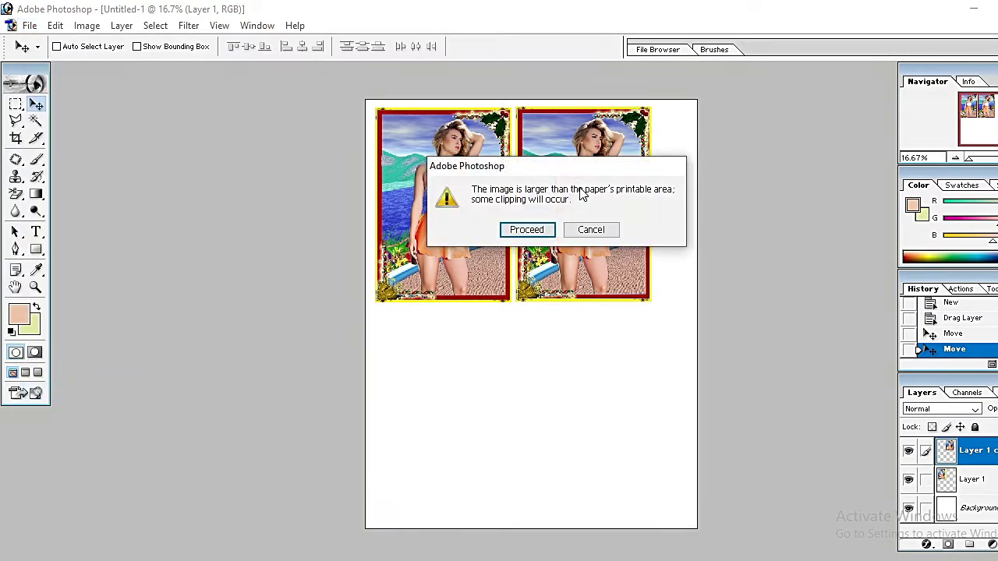
{"action": "left_click", "coordinate": [527, 231]}
{"action": "left_click", "coordinate": [479, 109]}
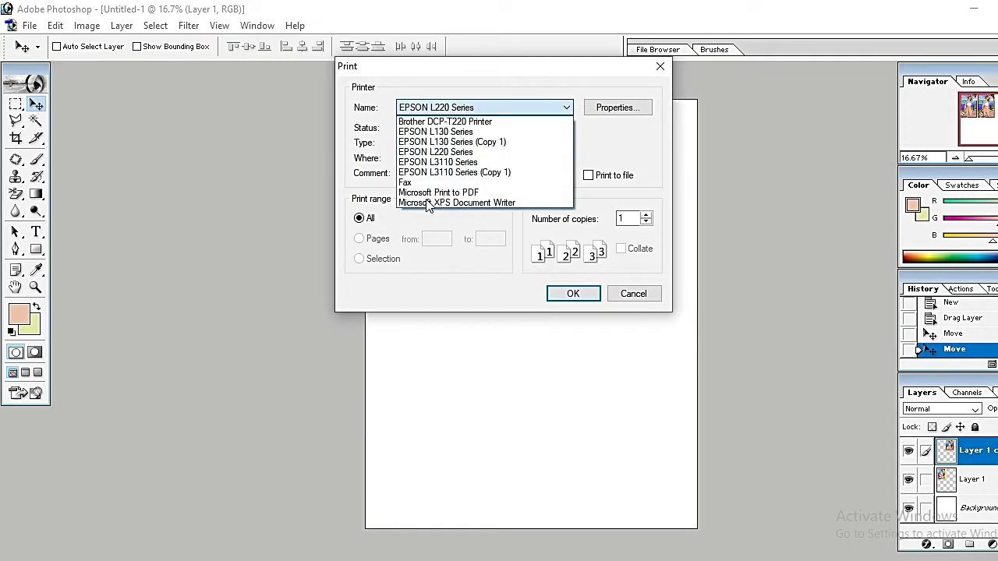
{"action": "left_click", "coordinate": [462, 109]}
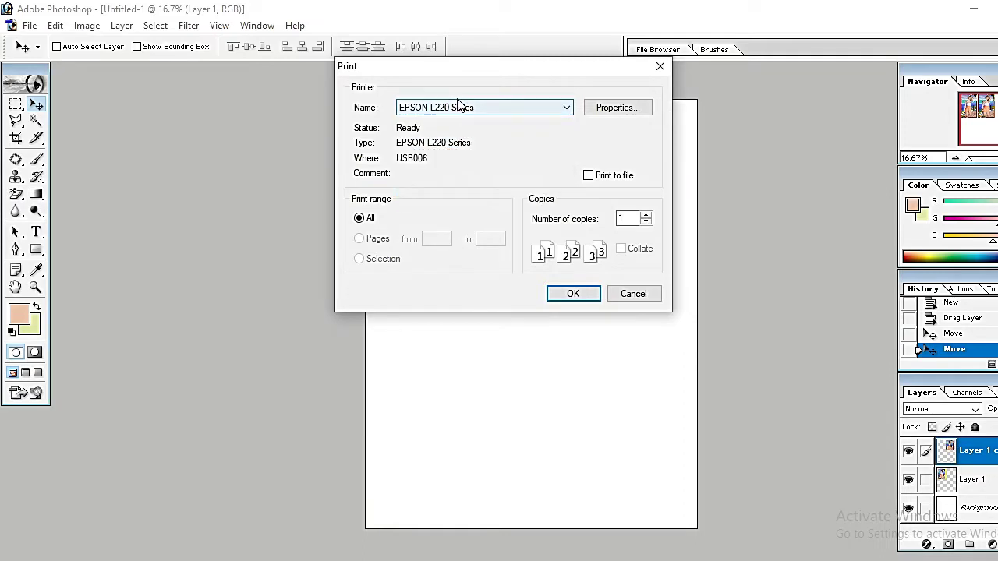
{"action": "left_click", "coordinate": [460, 107]}
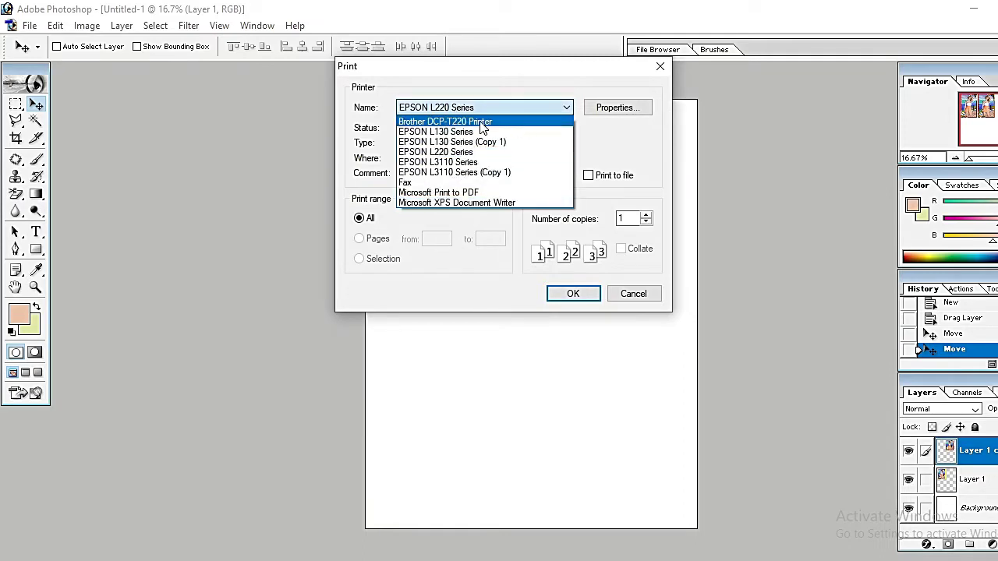
{"action": "left_click", "coordinate": [505, 92]}
- Open the EPSON L220 Series properties, look through the paper types, and move the properties dialog aside
{"action": "left_click", "coordinate": [616, 107]}
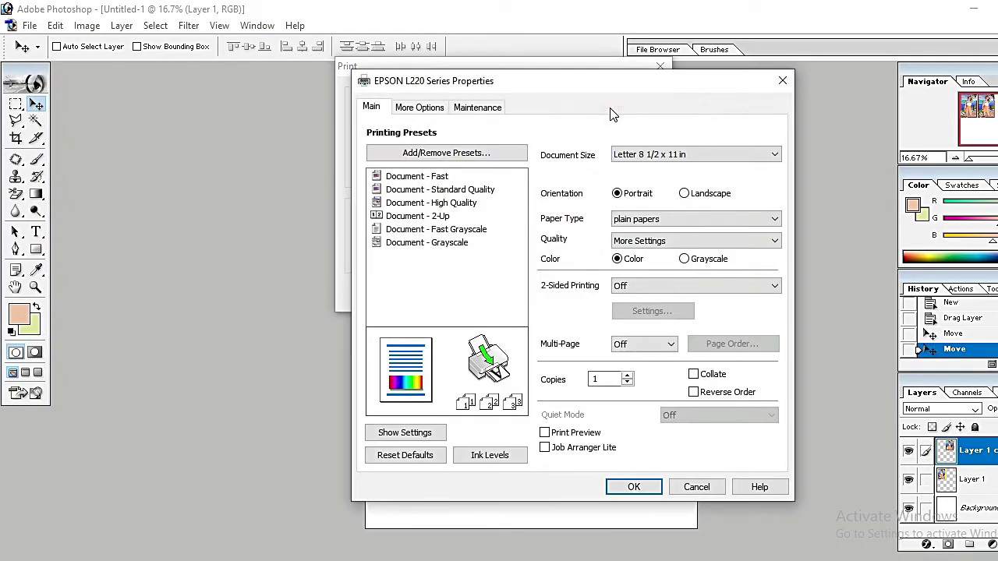
{"action": "left_click", "coordinate": [641, 219]}
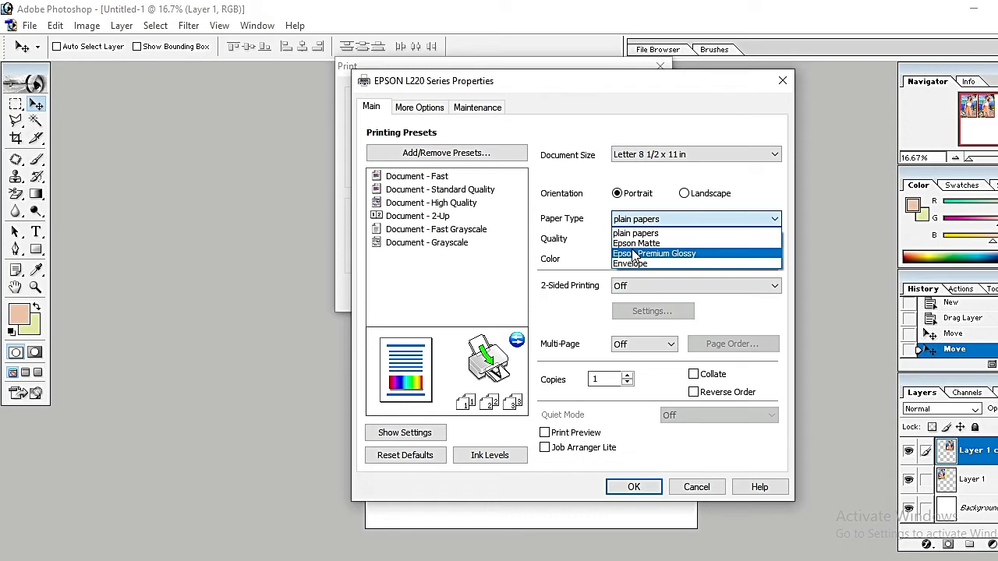
{"action": "left_click_drag", "start_coordinate": [498, 83], "coordinate": [348, 127]}
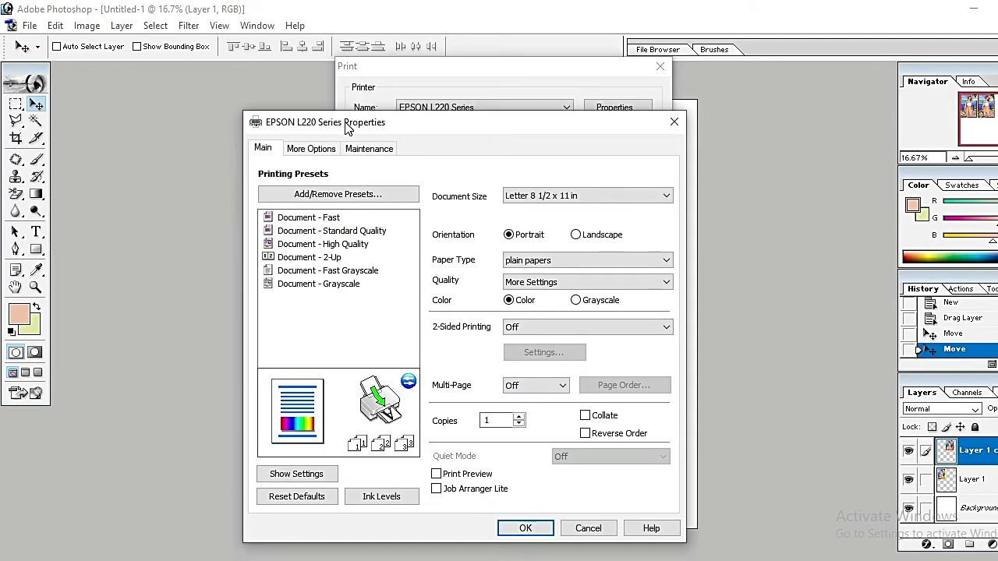